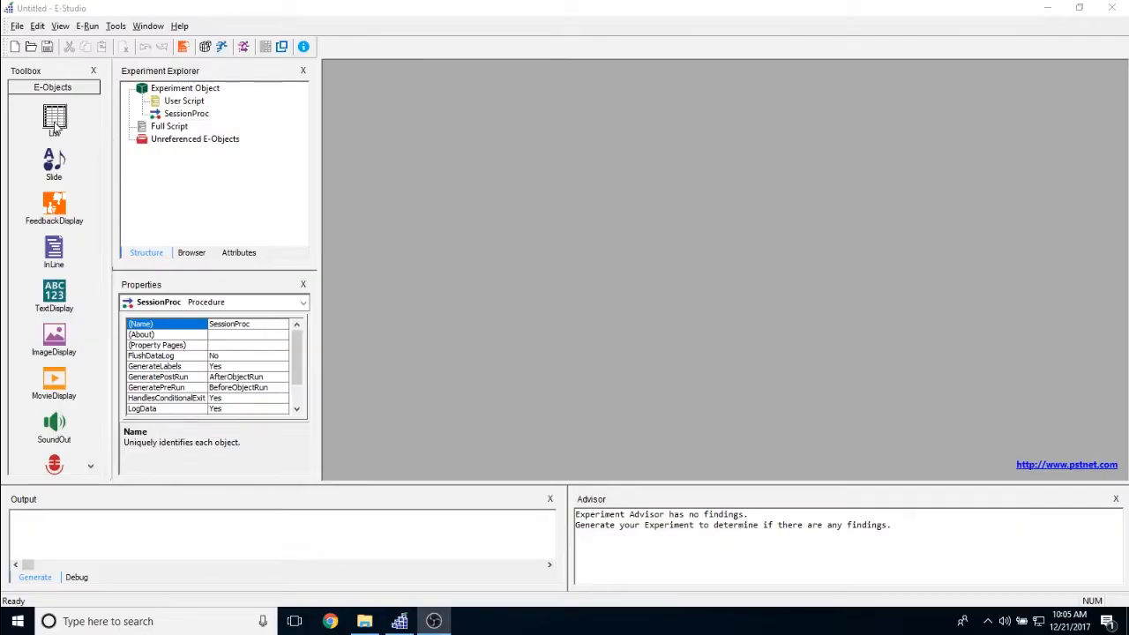
Add a List object to the SessionProc procedure and select it in the experiment structure.
left_click_drag(54, 128, 215, 121)
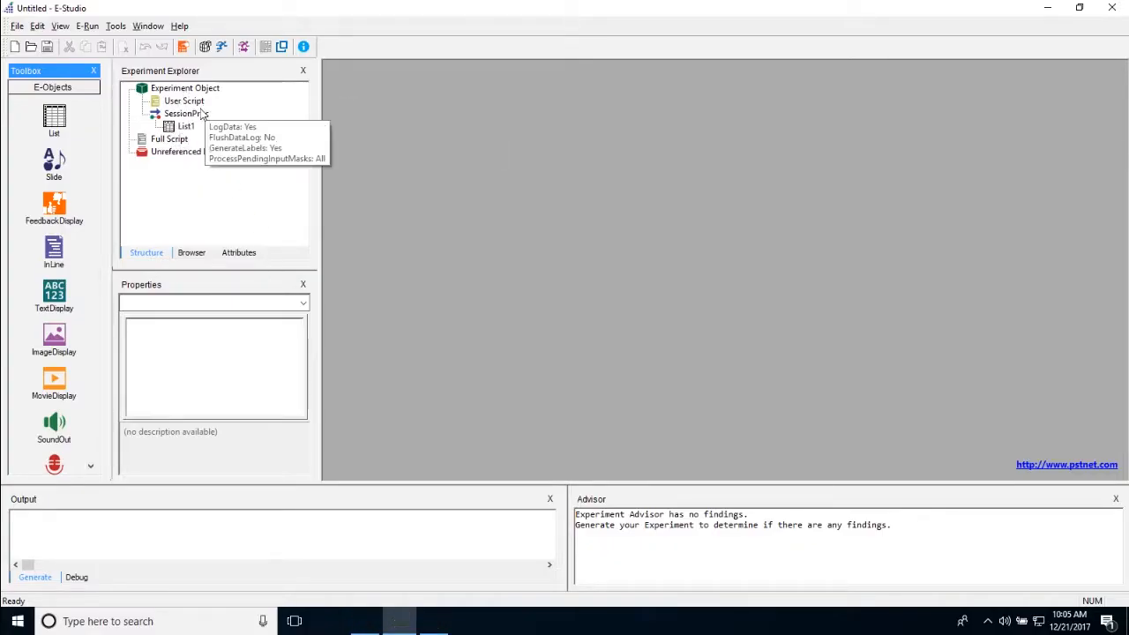
left_click(179, 127)
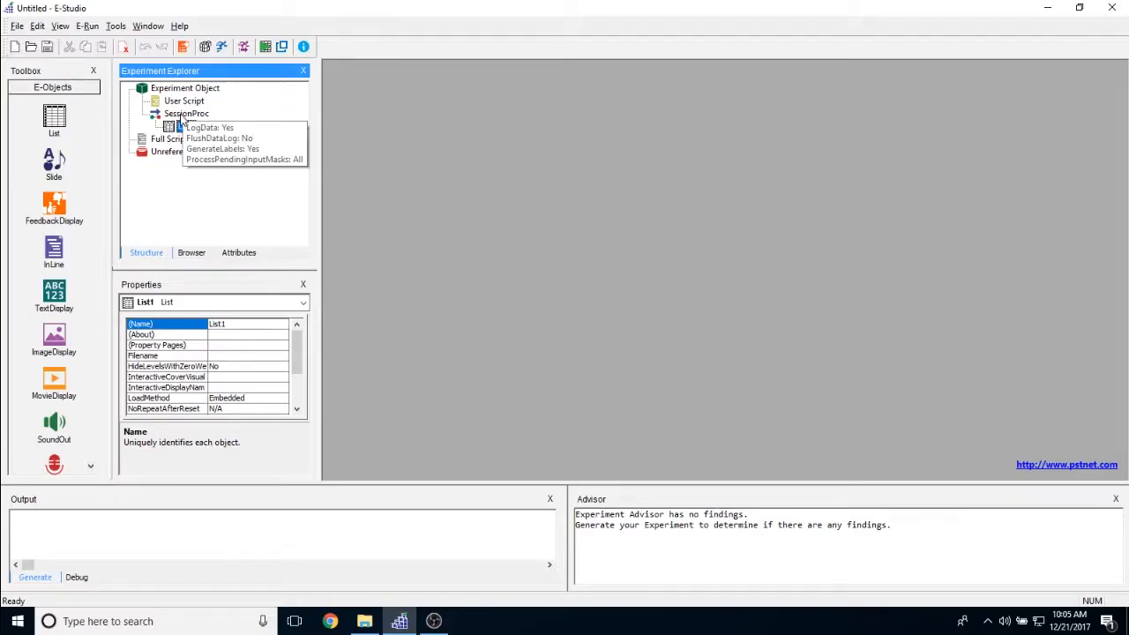
mouse_move(298, 345)
left_mouse_down()
mouse_move(298, 389)
mouse_move(298, 347)
left_mouse_up()
Rename the new list under SessionProc to SampleList and open it for editing.
right_click(182, 128)
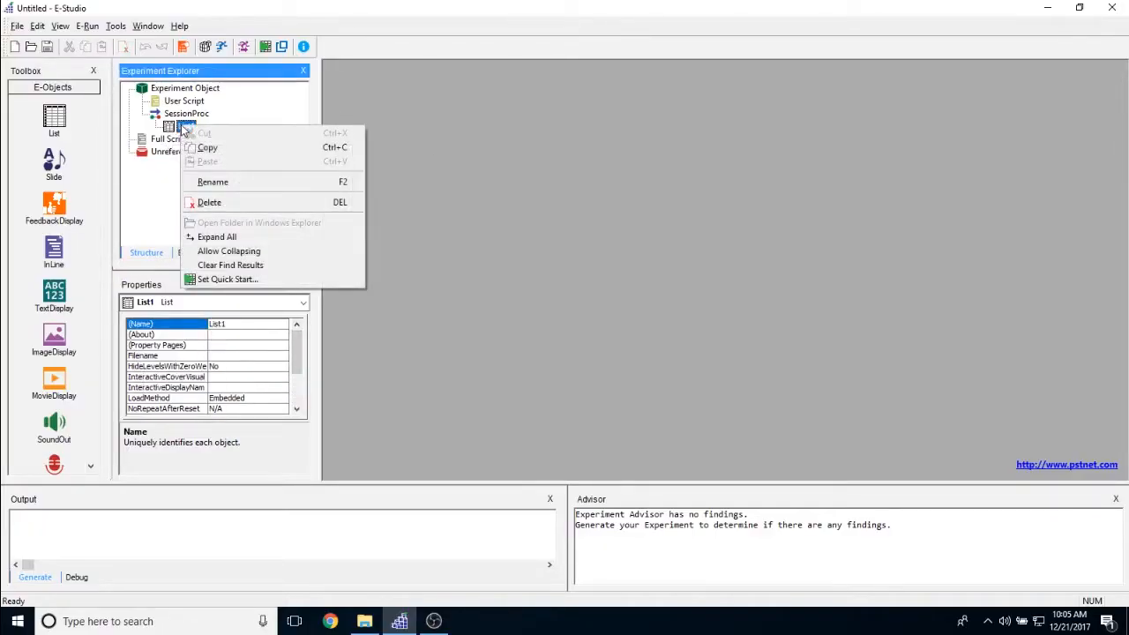
left_click(240, 182)
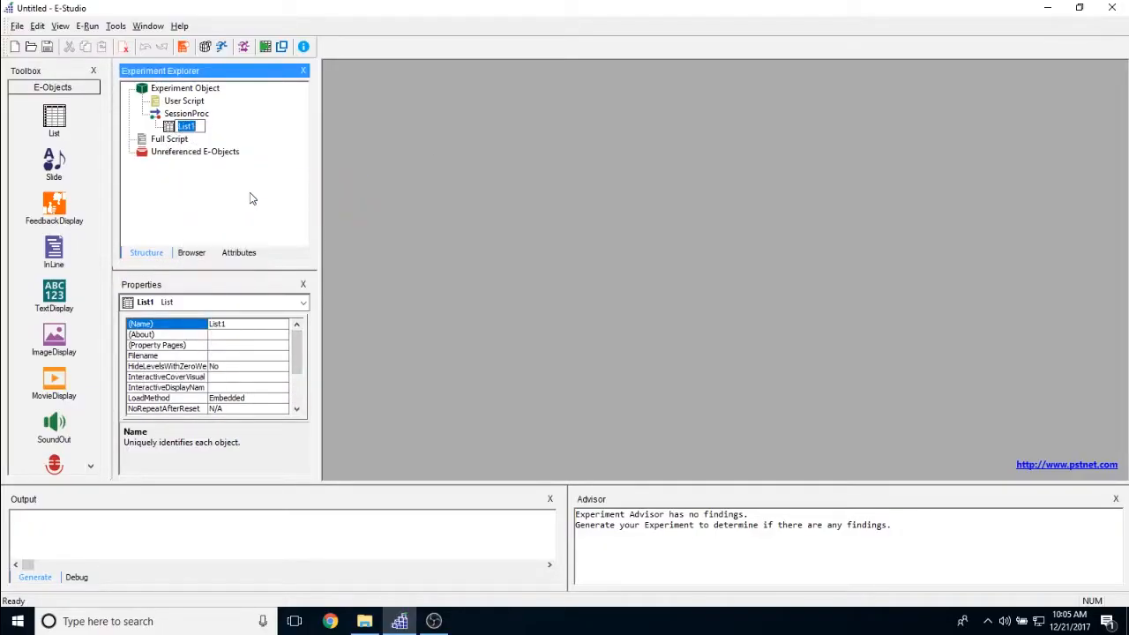
type("SampleList")
key("Return")
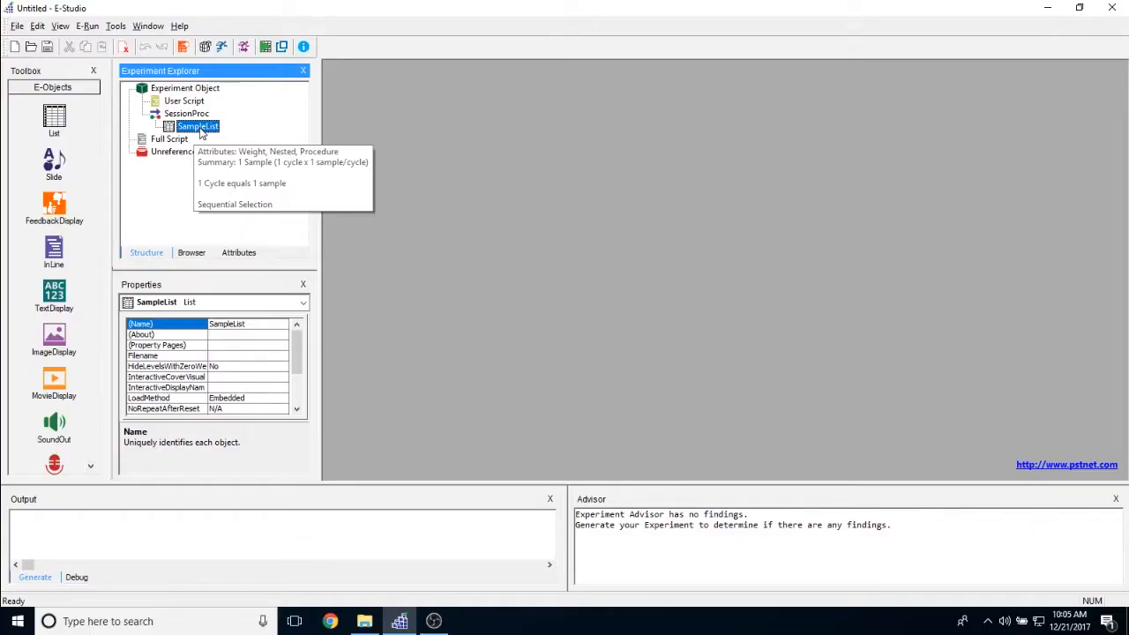
double_click(199, 128)
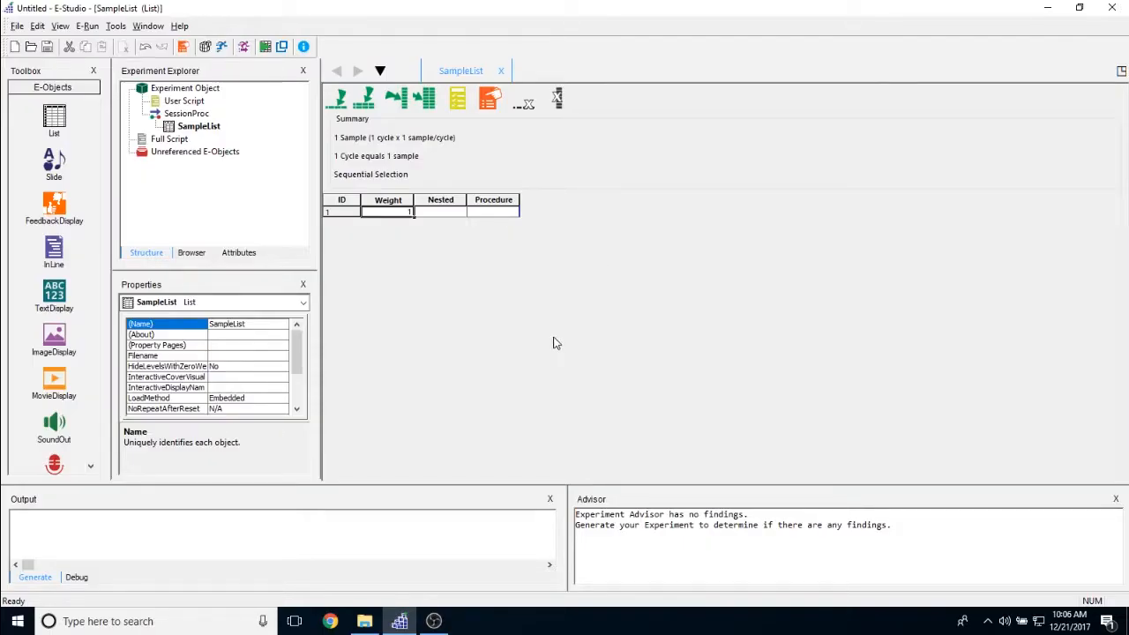
Examine the list's first level and its ID, Weight, Nested and Procedure columns.
left_click(341, 201)
left_click(491, 213)
left_click(373, 214)
left_click_drag(373, 215, 509, 214)
left_click(503, 216)
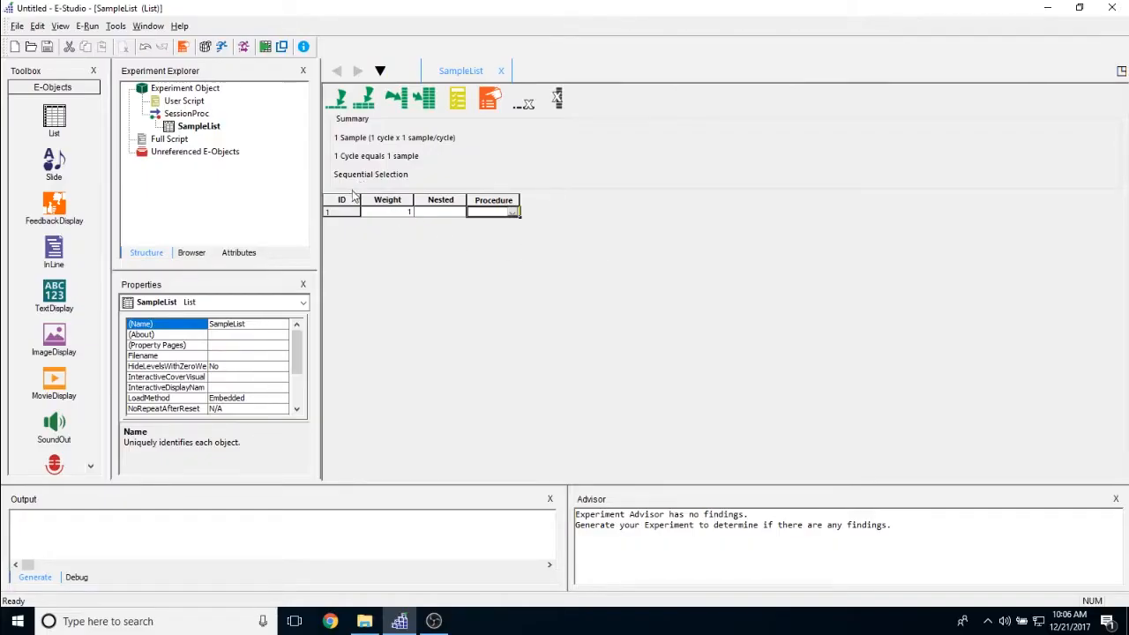
left_click_drag(343, 206, 349, 208)
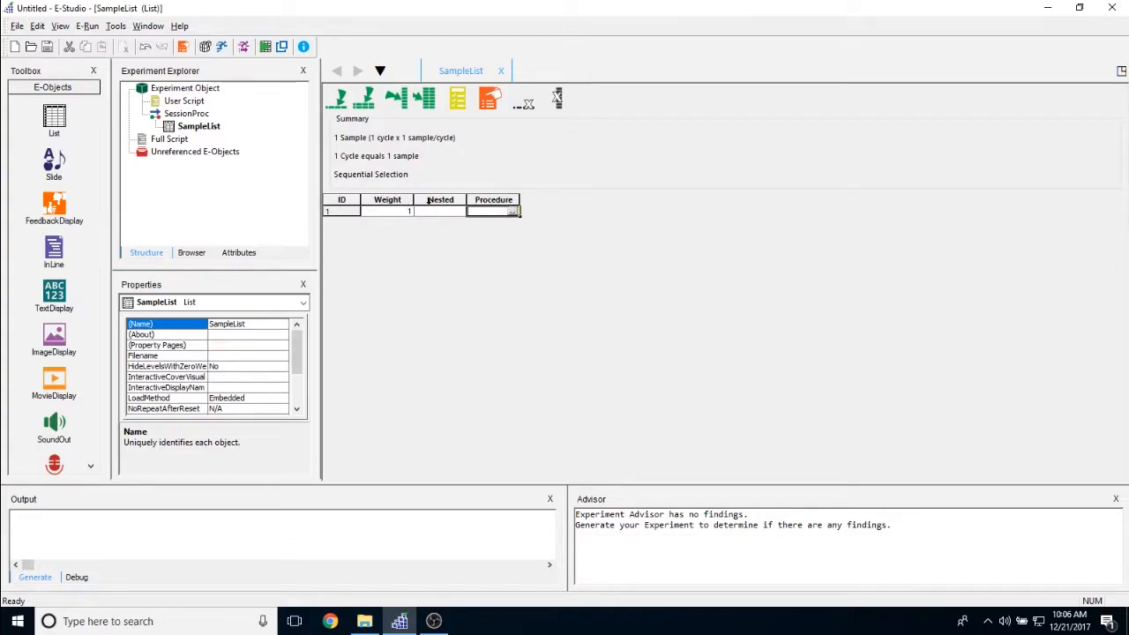
left_click(354, 201)
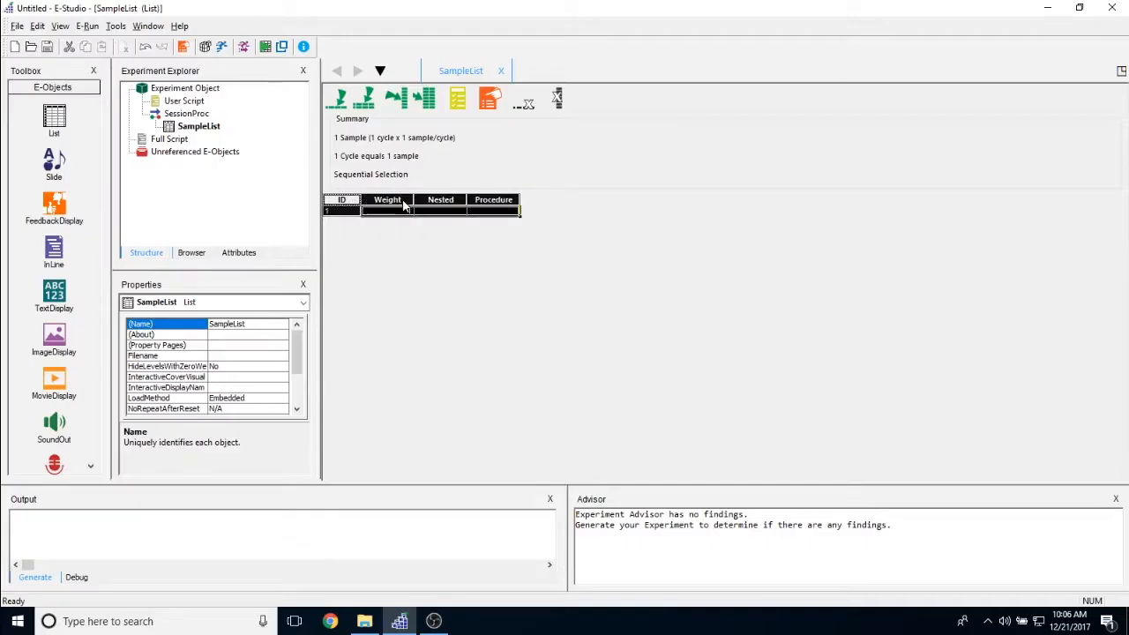
left_click(405, 203)
left_click(445, 197)
left_click(486, 199)
left_click(438, 212)
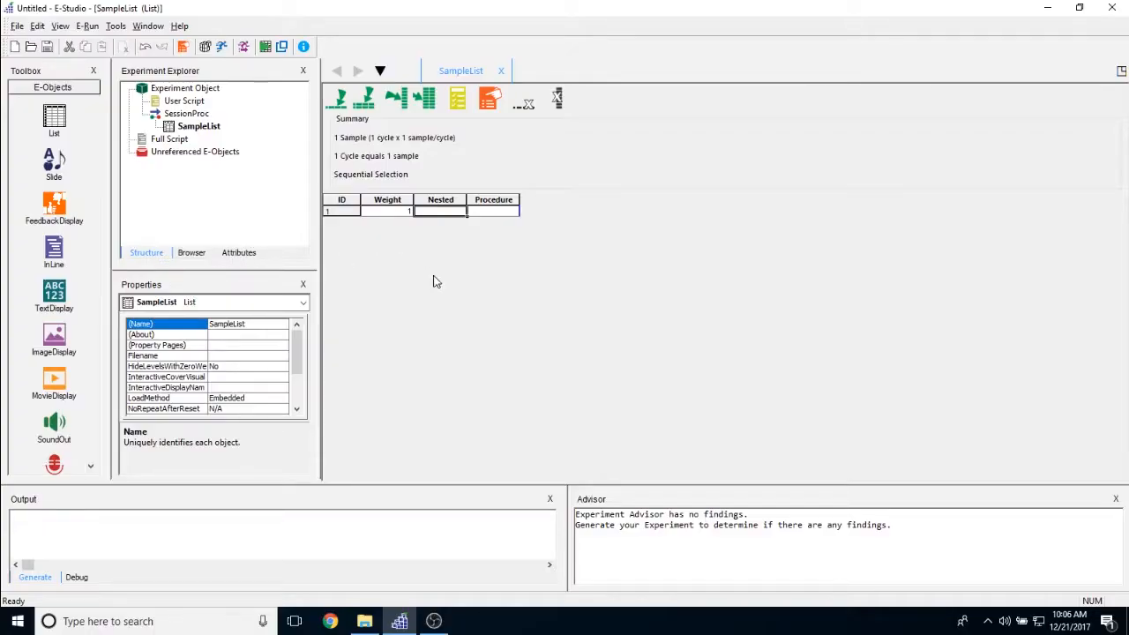
left_click(347, 209)
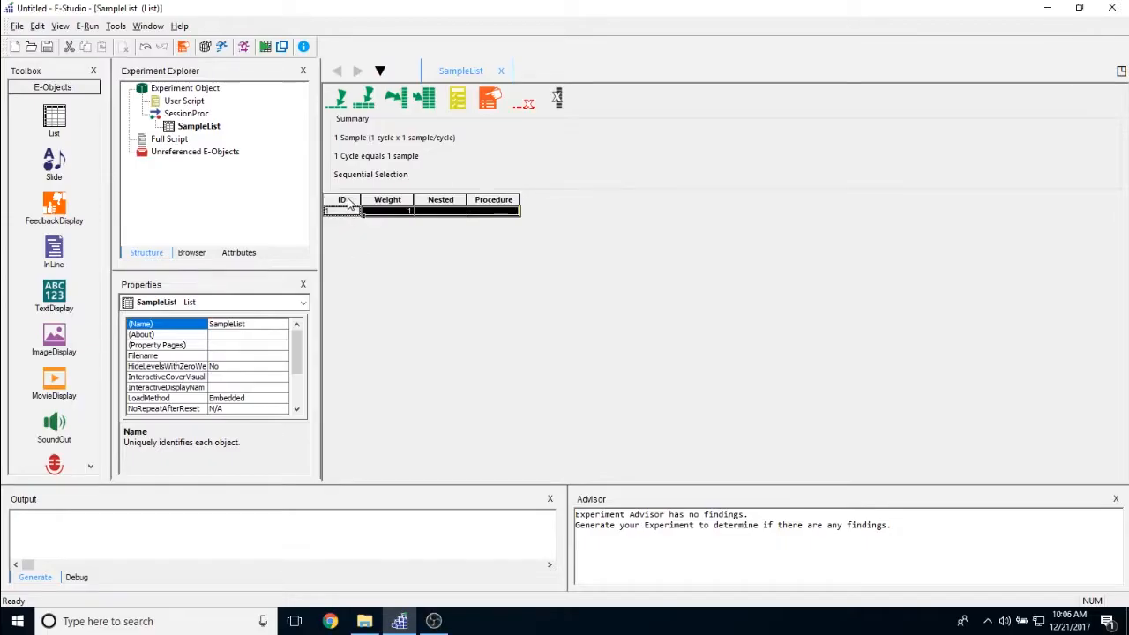
left_click(388, 215)
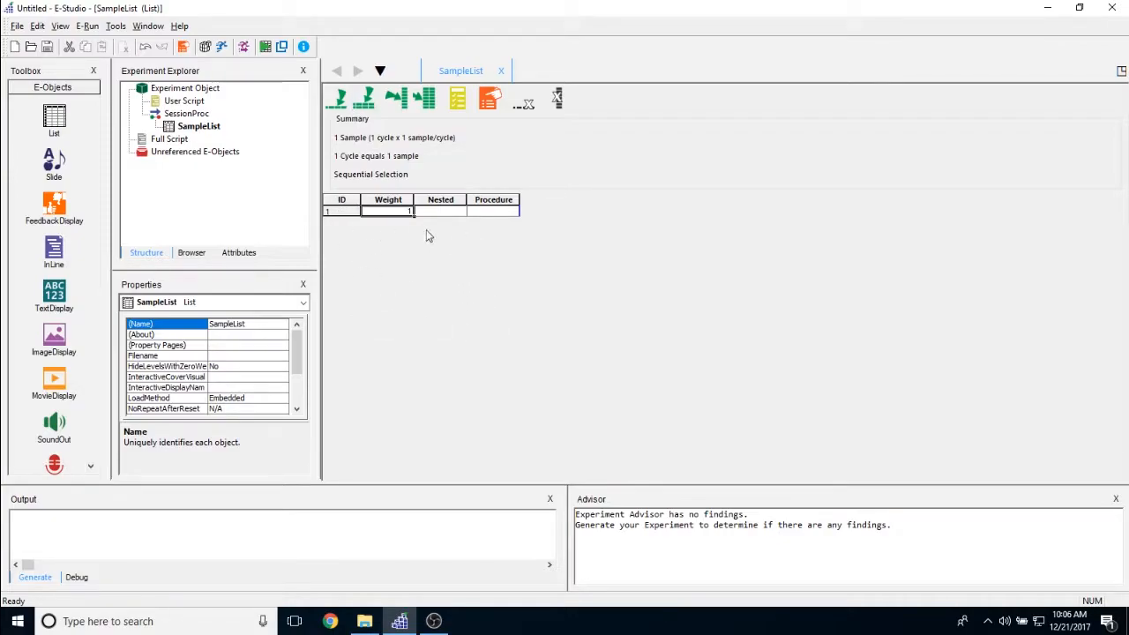
left_click(386, 199)
left_click(395, 213)
left_click(439, 212)
left_click(485, 199)
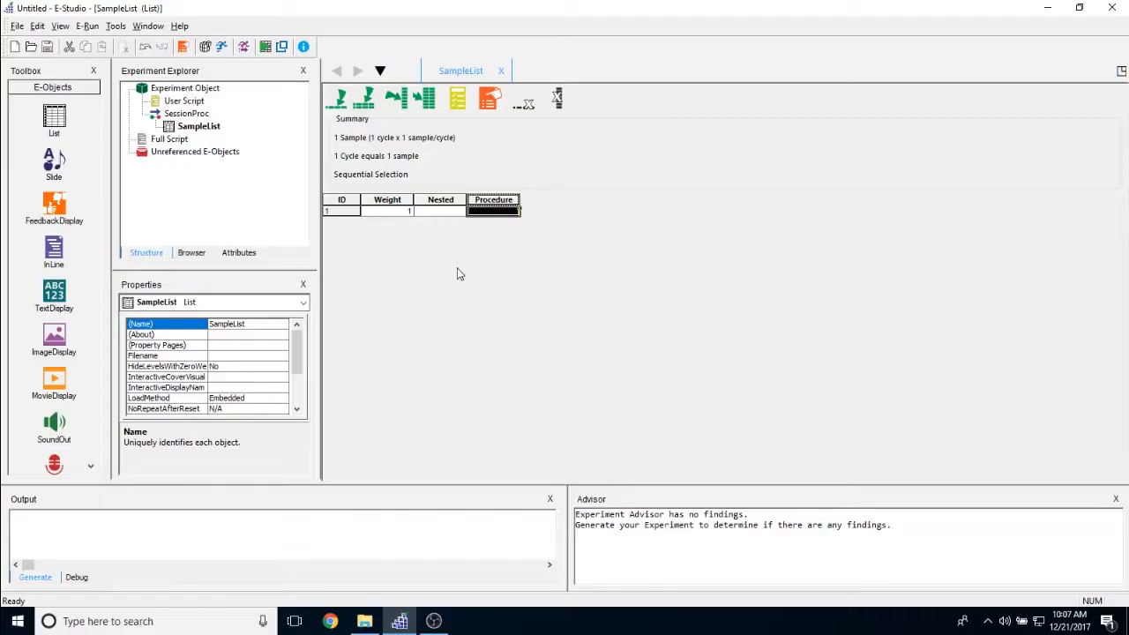
left_click(490, 212)
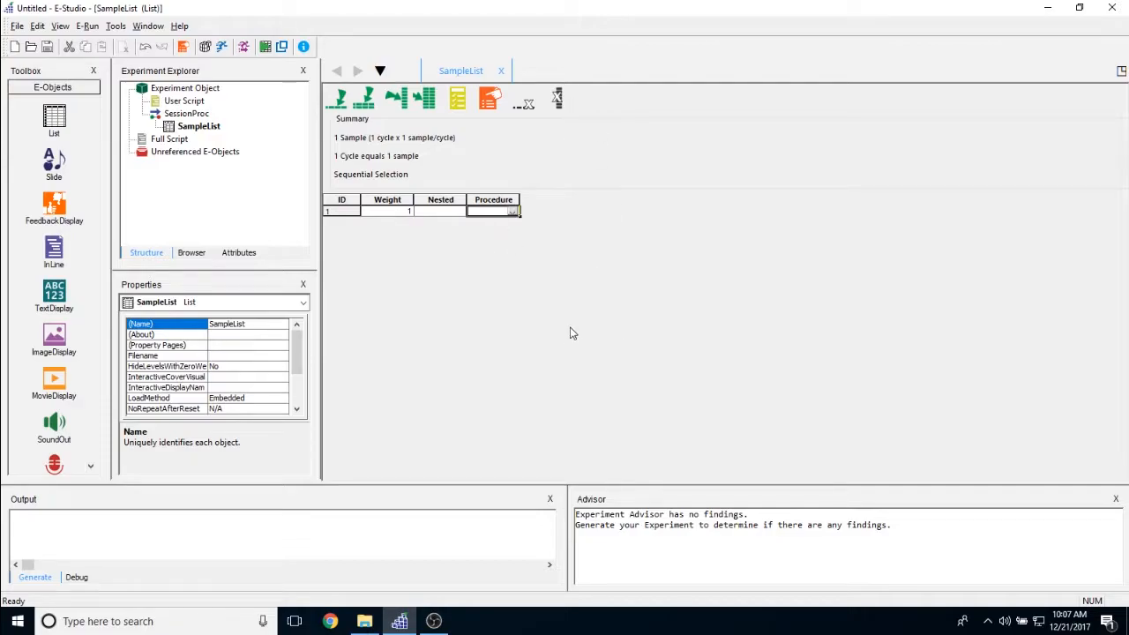
Add a single level to SampleList, plus three more levels in one operation.
left_click(342, 104)
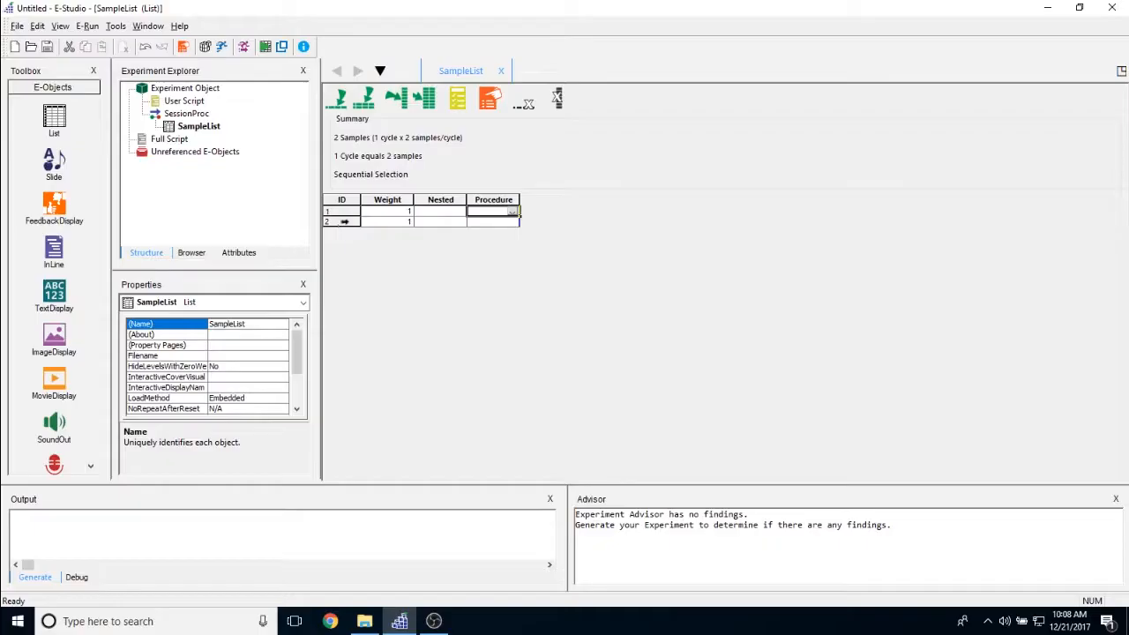
left_click(341, 221)
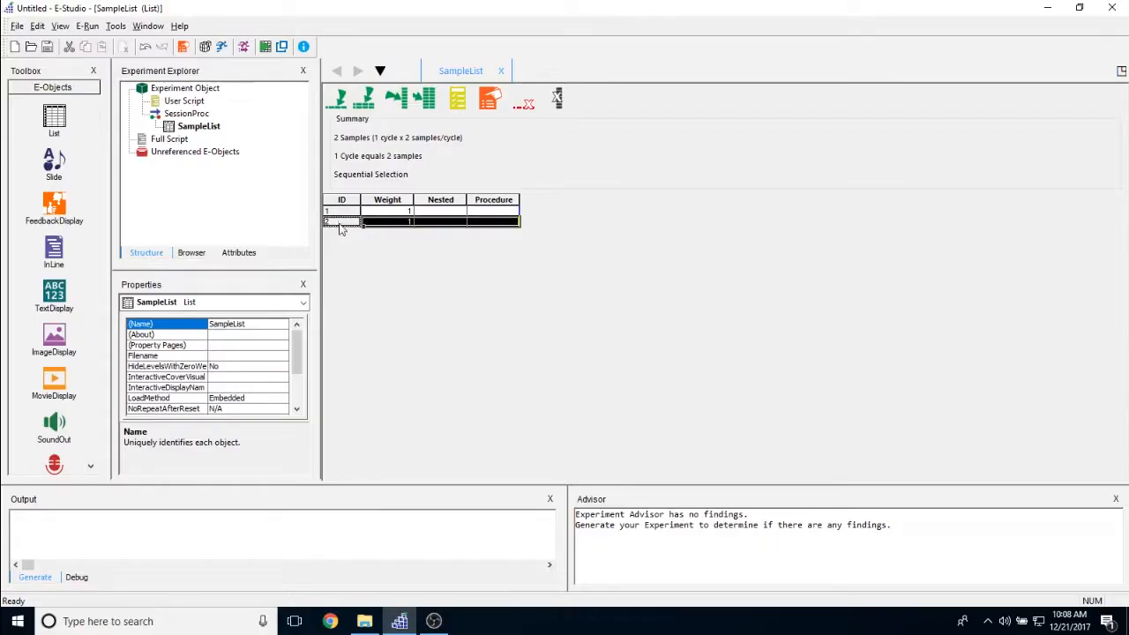
left_click(426, 223)
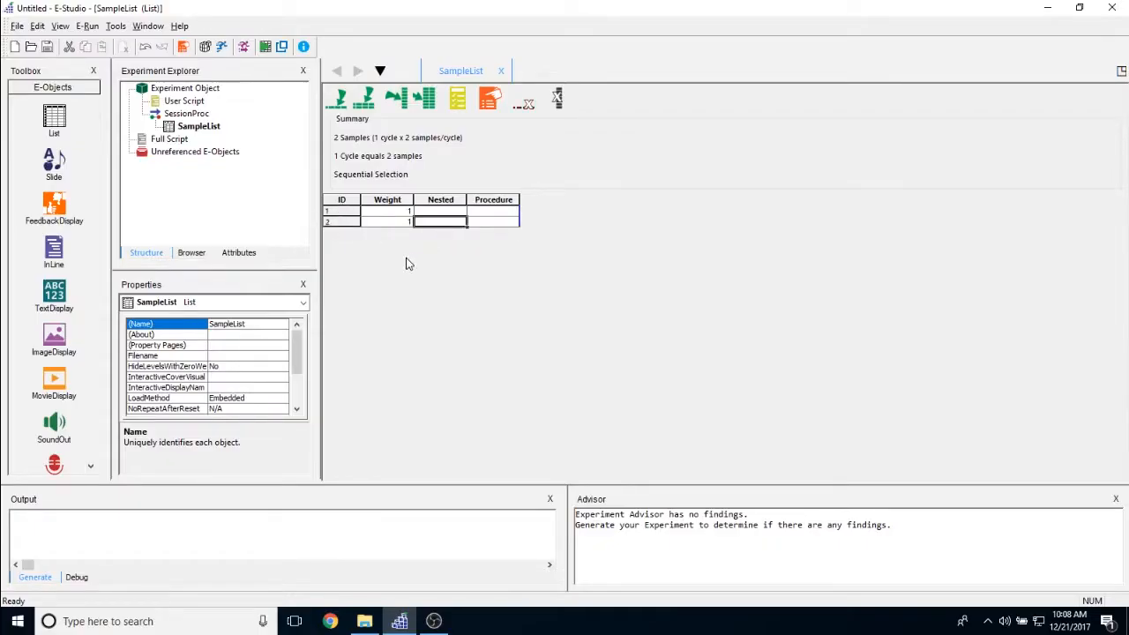
left_click(367, 99)
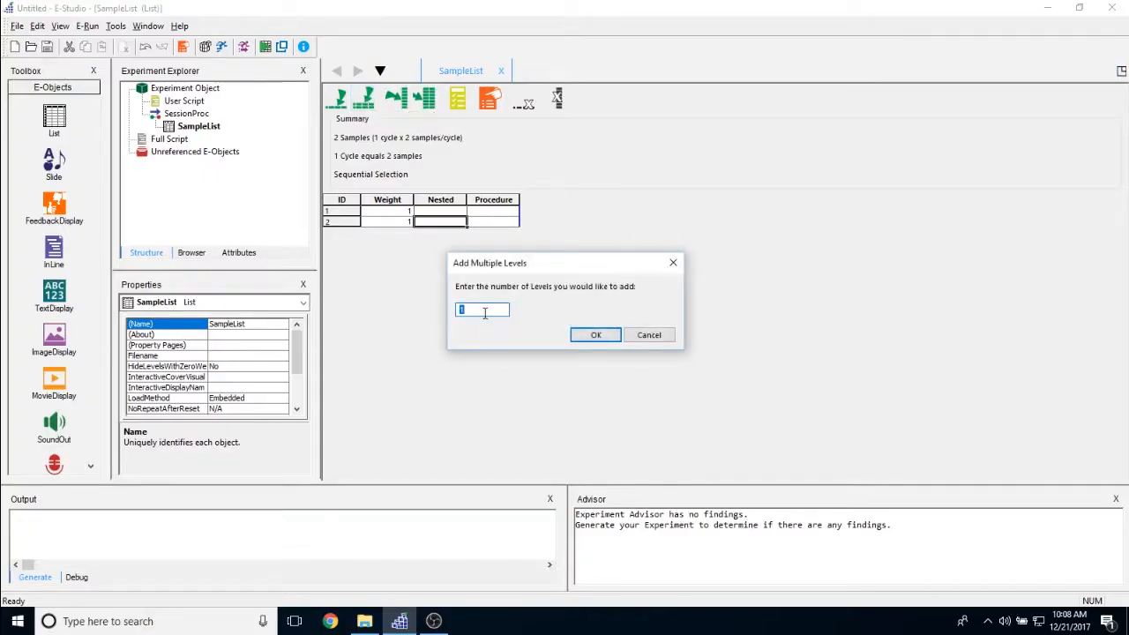
type("3")
left_click(596, 336)
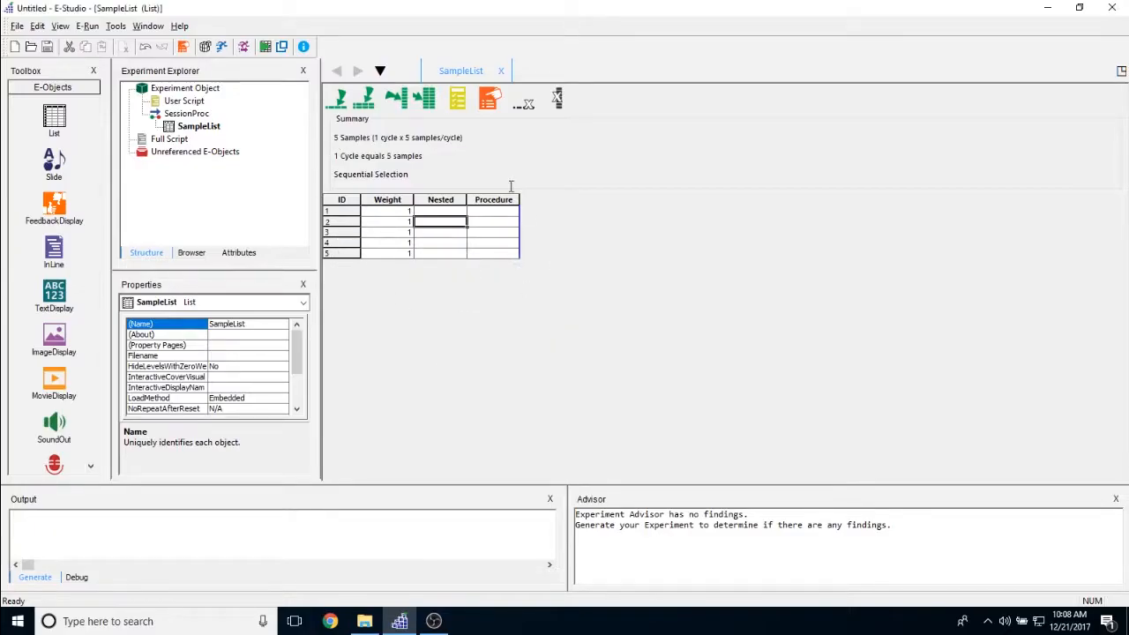
Add one attribute to SampleList named Attribute1 with the default value ?
left_click(403, 104)
left_click(555, 302)
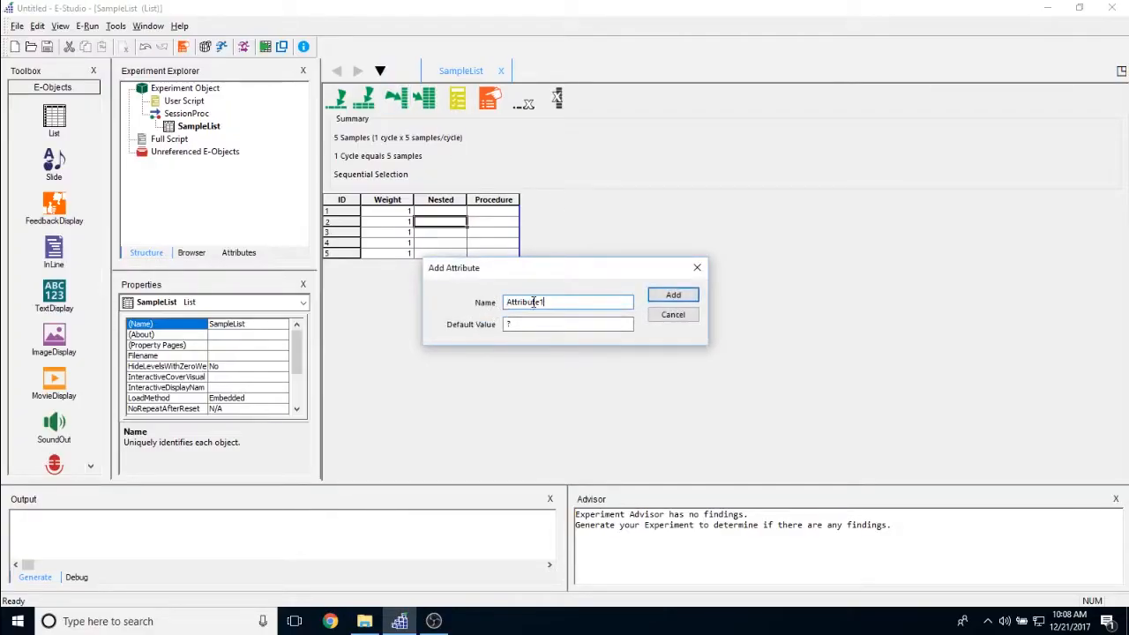
left_click(533, 324)
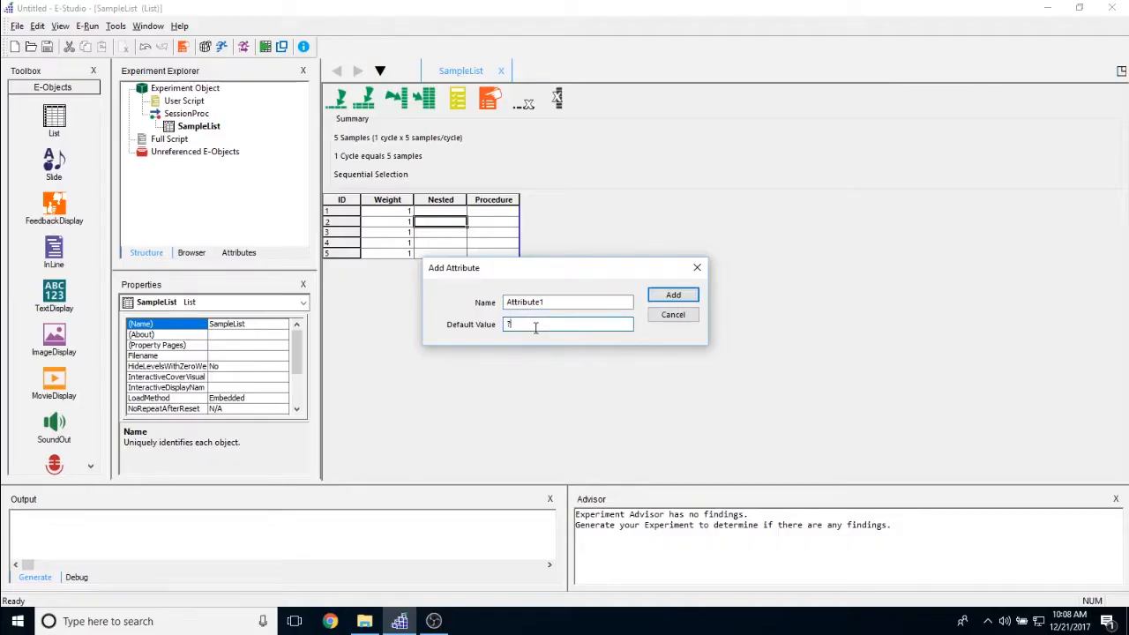
double_click(539, 324)
left_click(673, 295)
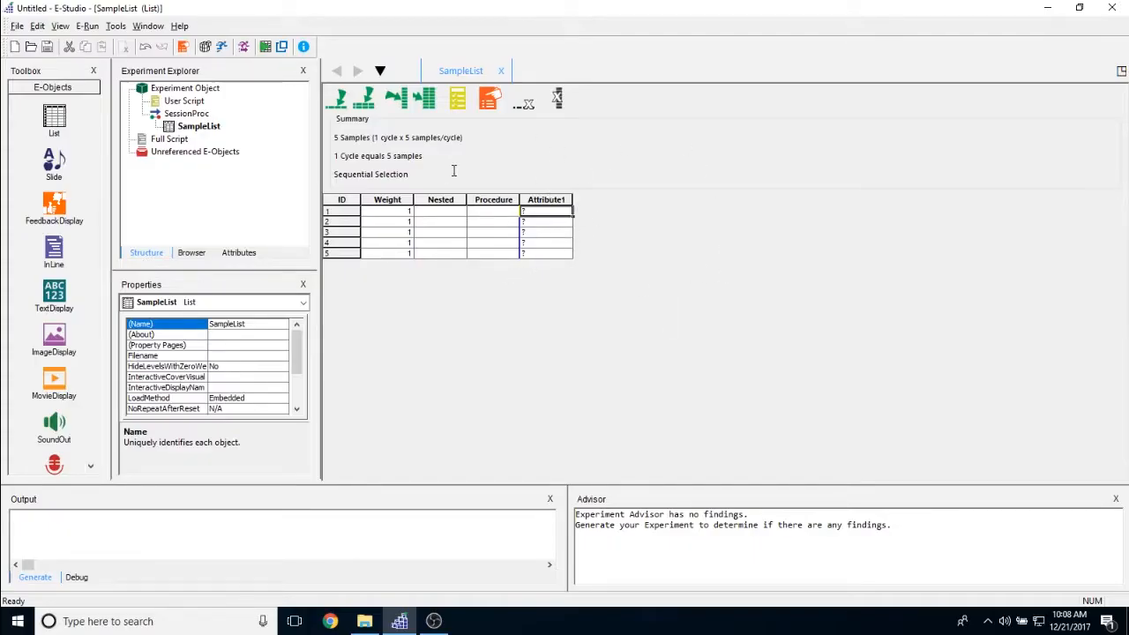
Look up Attribute1 in the experiment's attribute list and return to the structure view and its column in SampleList.
left_click(239, 253)
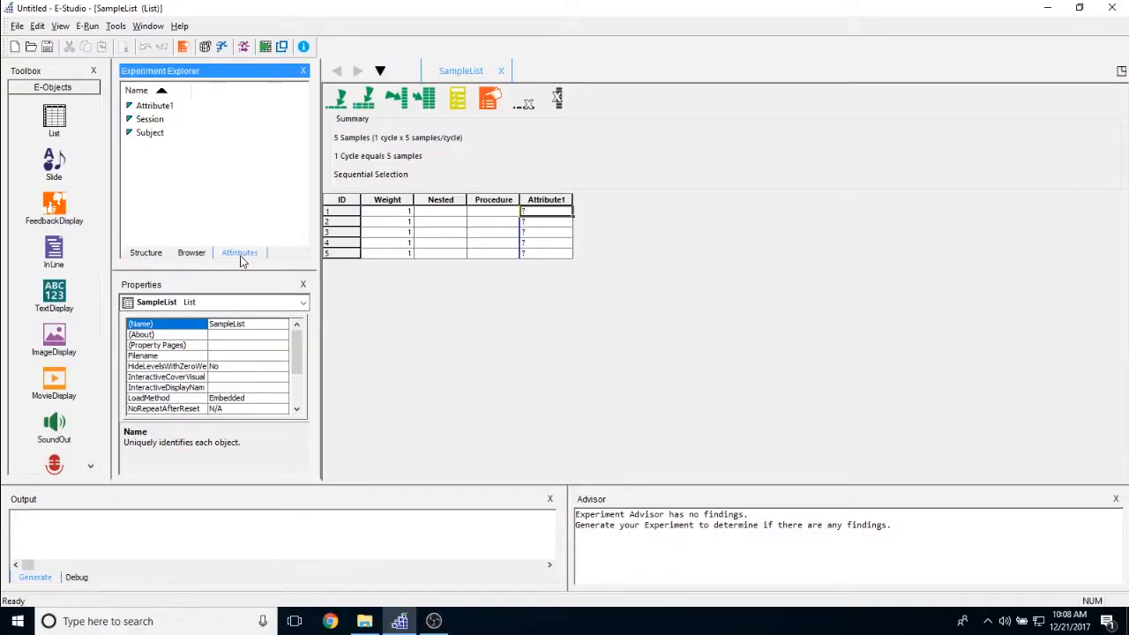
left_click(158, 106)
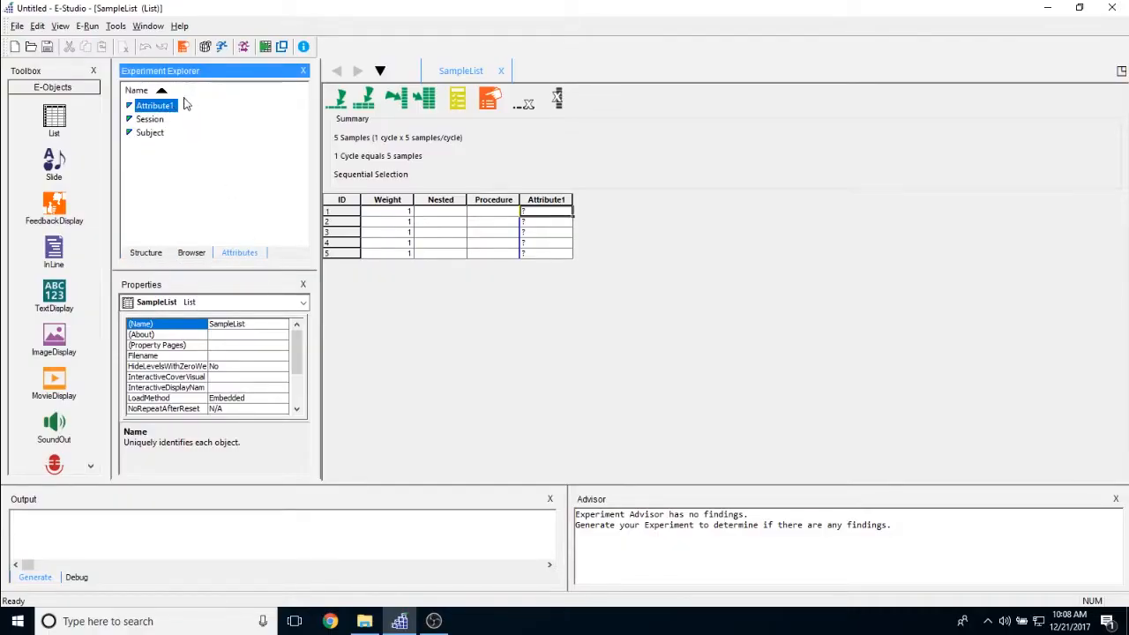
left_click(148, 253)
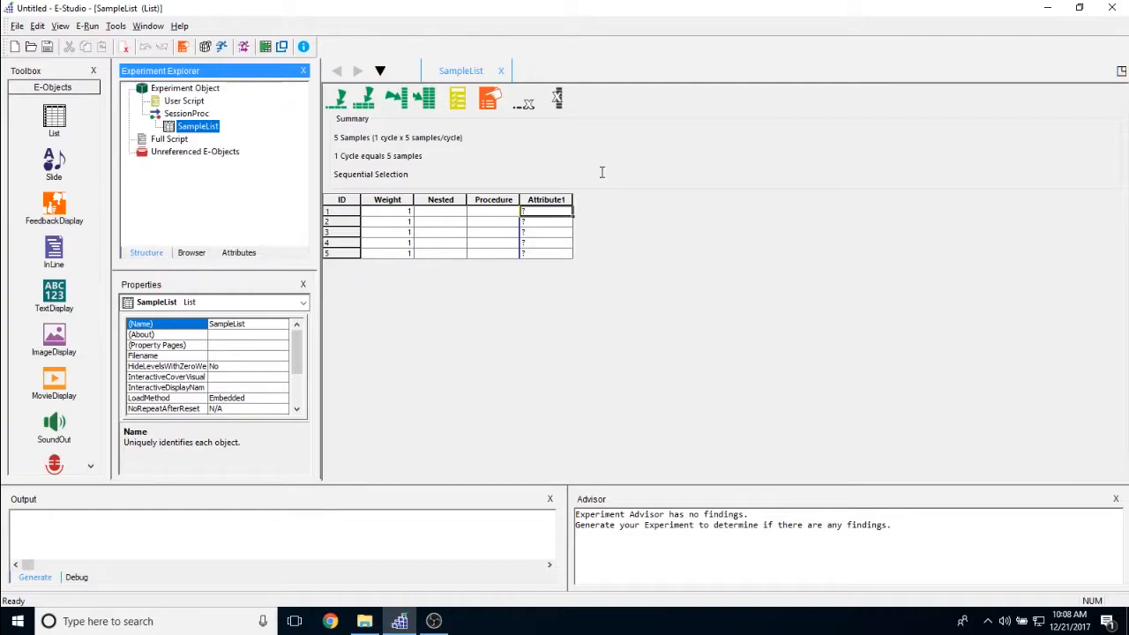
left_click(549, 198)
left_click(546, 243)
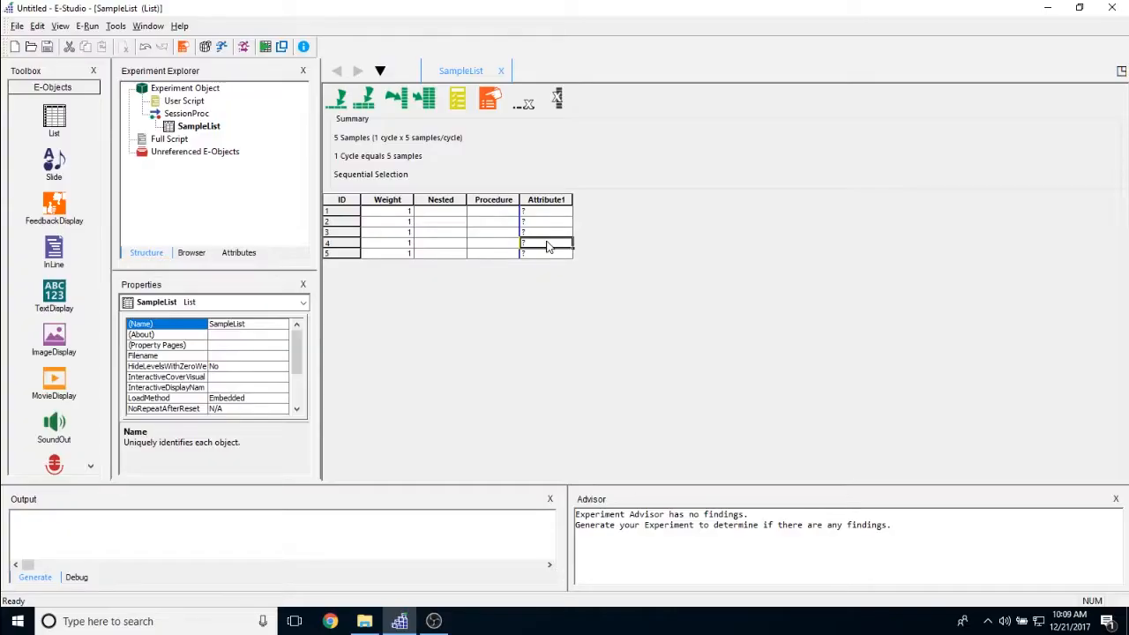
Add three more attributes to SampleList in one operation and check their new columns.
left_click(433, 108)
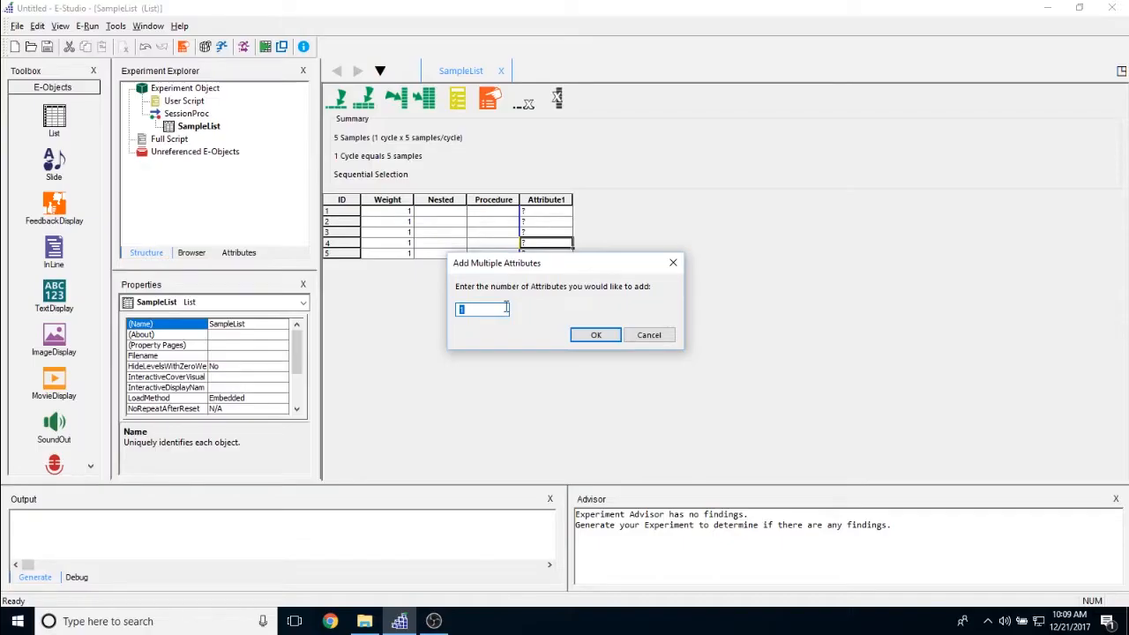
type("3")
key("Return")
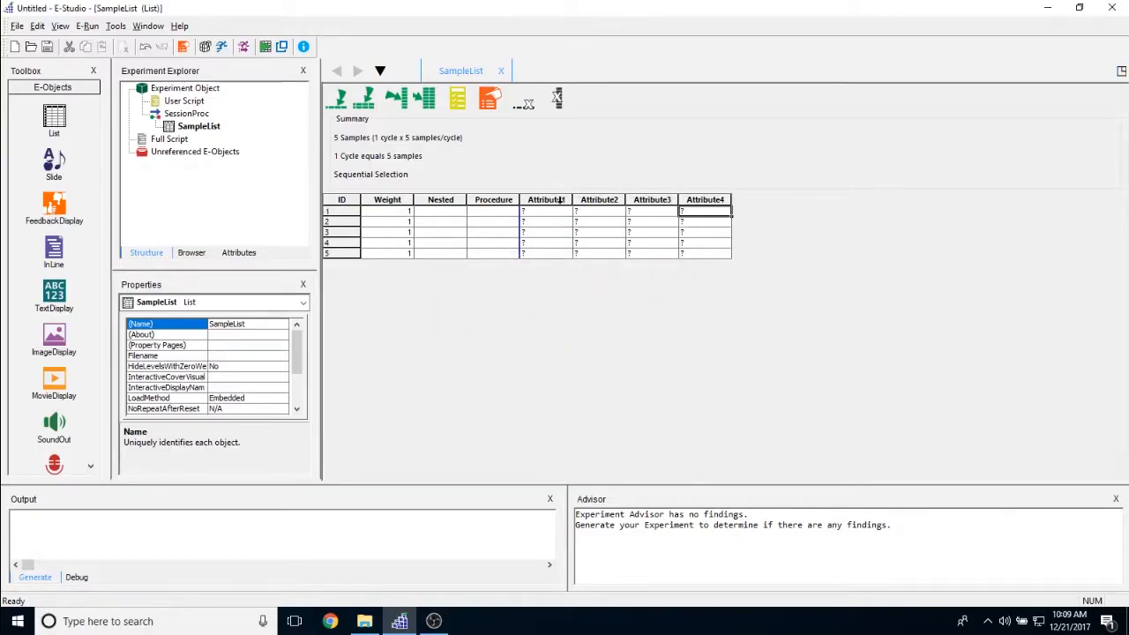
left_click_drag(598, 215, 673, 214)
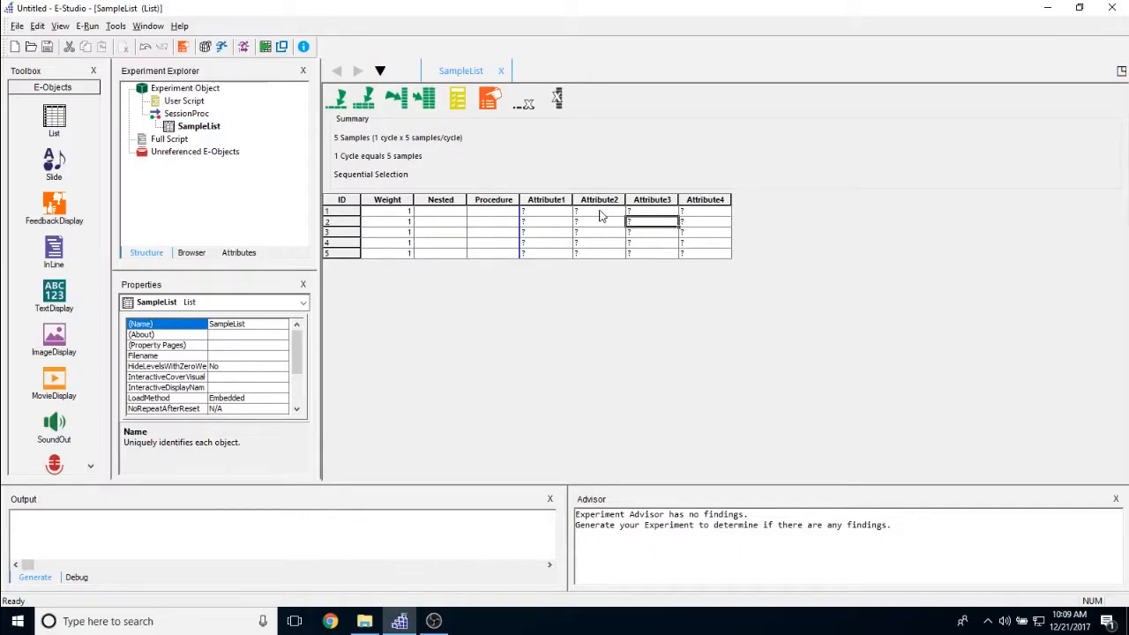
left_click_drag(596, 216, 703, 257)
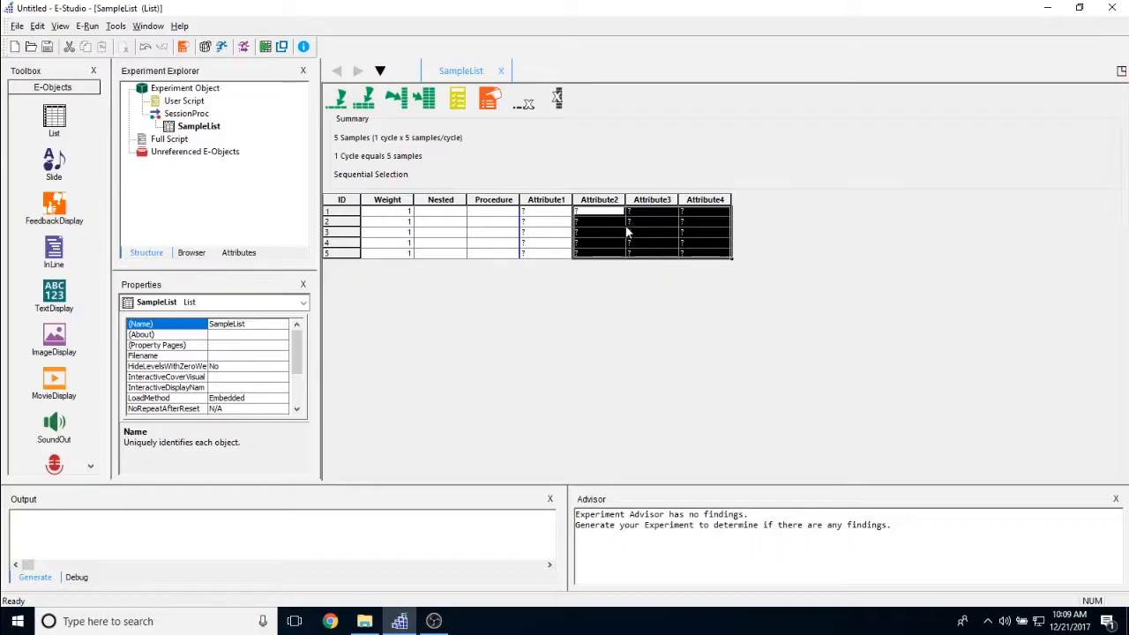
left_click(674, 222)
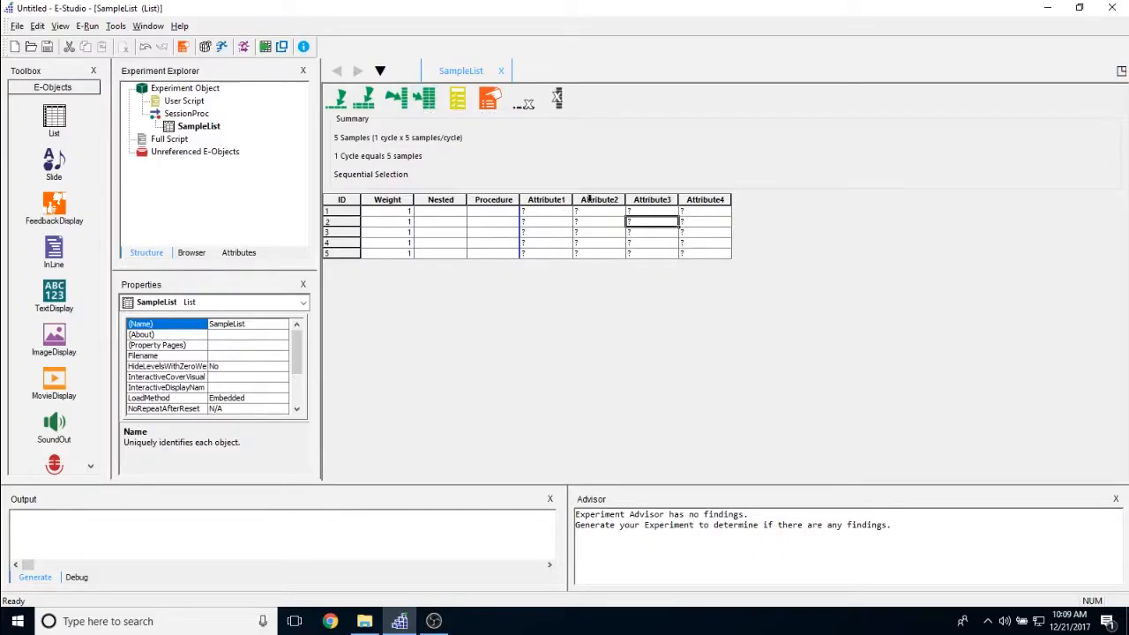
Rename the Attribute1 column to Attribute5.
double_click(552, 198)
left_click_drag(568, 273, 664, 284)
key("End")
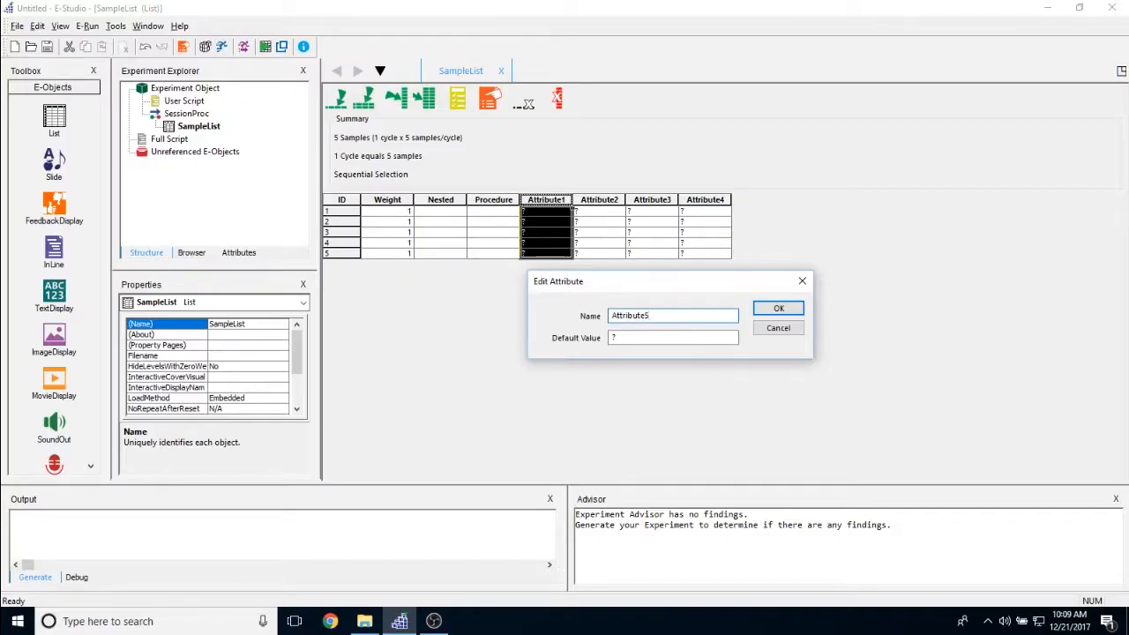
key("Return")
left_click(538, 231)
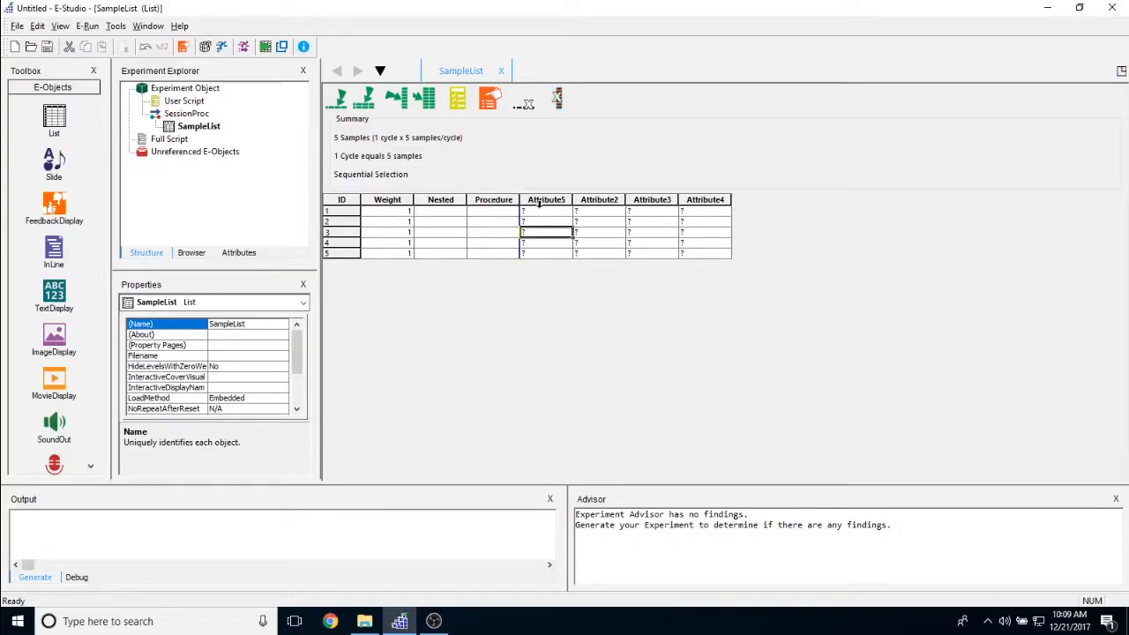
Set the default value of Attribute5 to 1.
double_click(538, 201)
key("Tab")
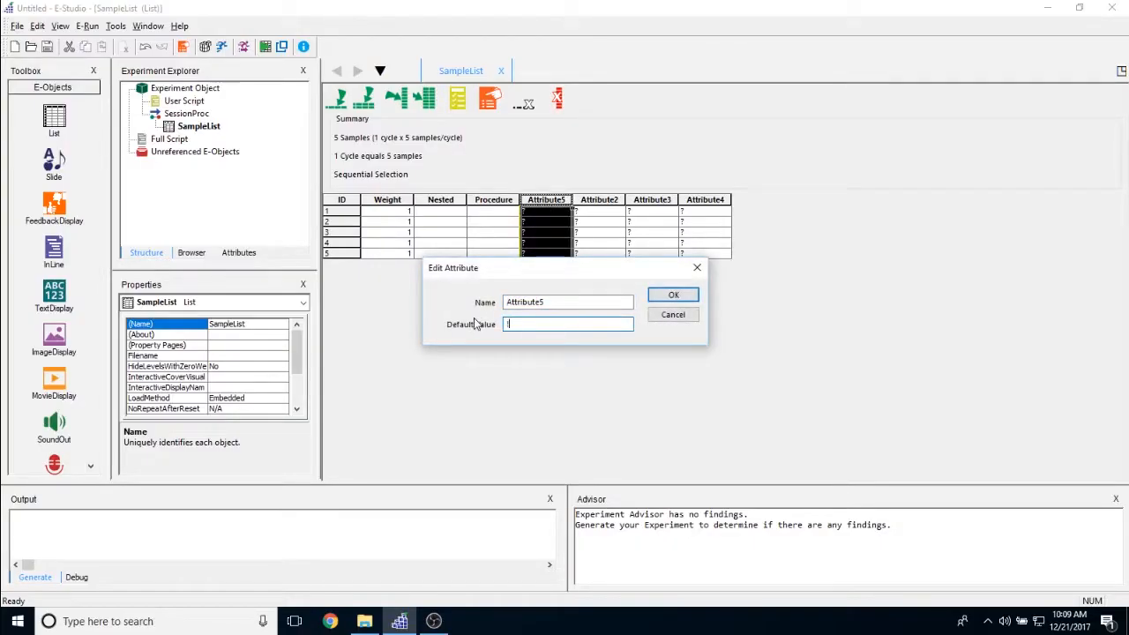
left_click(671, 296)
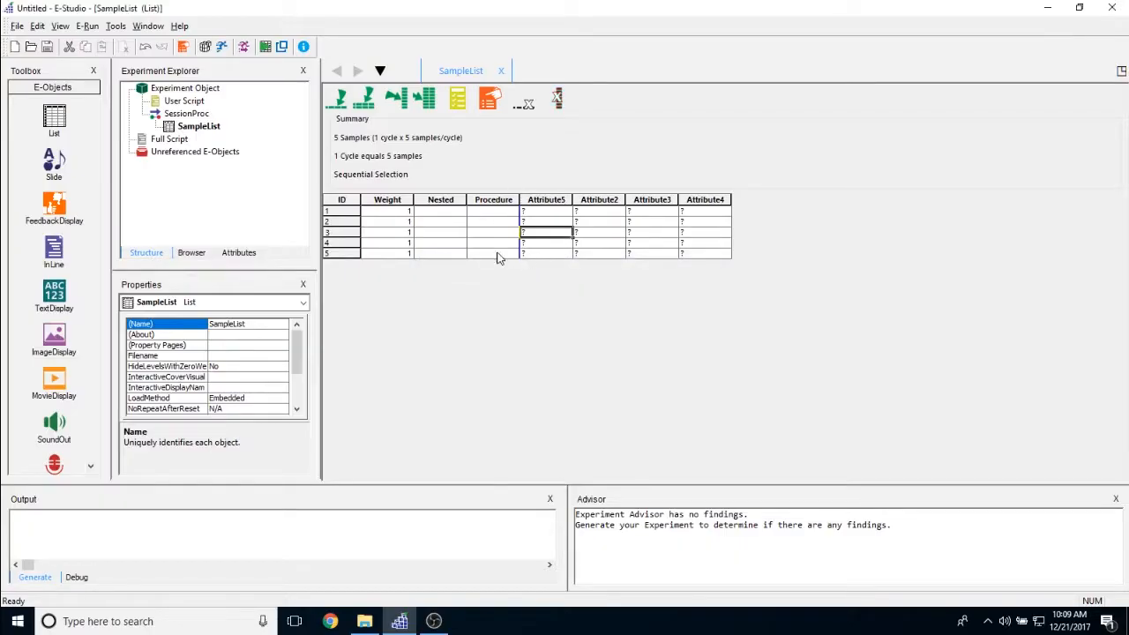
Add one more level to SampleList and select the new level's Attribute5 cell.
left_click(337, 98)
left_click(533, 264)
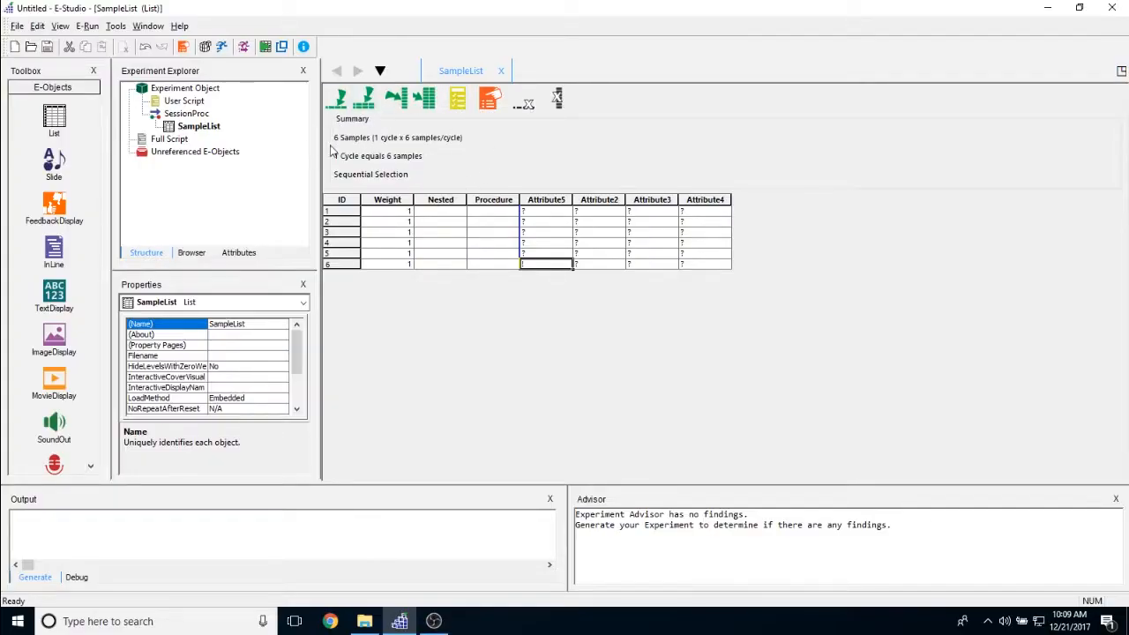
Hide and restore the SampleList summary, and examine its sample count, cycle and selection order lines.
left_click(458, 99)
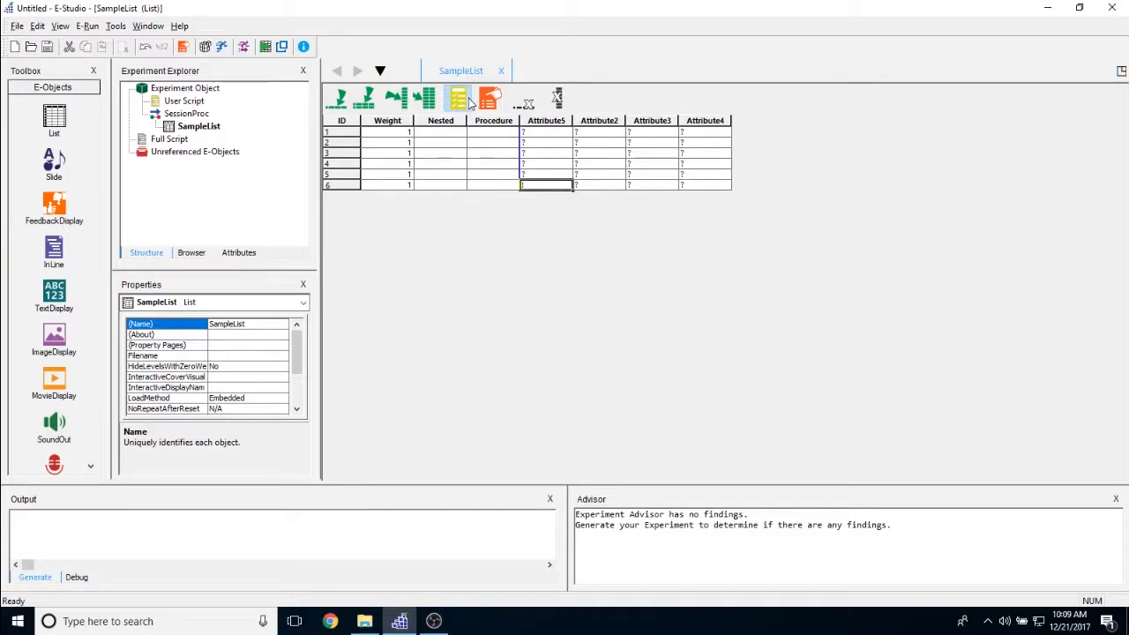
left_click(468, 101)
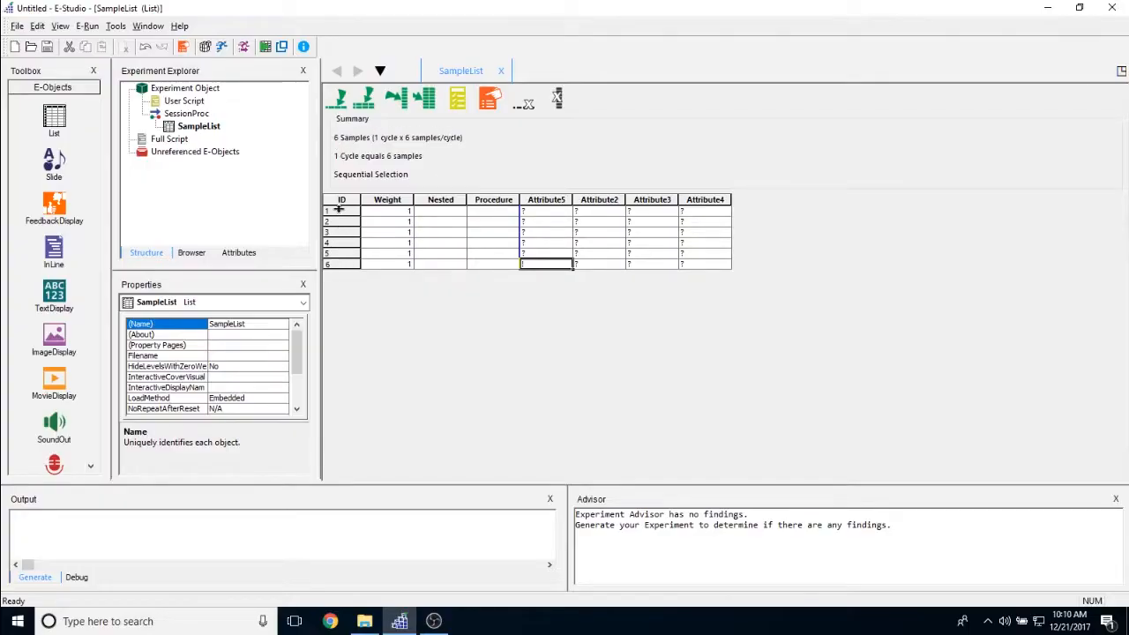
left_click_drag(374, 138, 404, 141)
left_click(421, 135)
left_click_drag(334, 176, 417, 173)
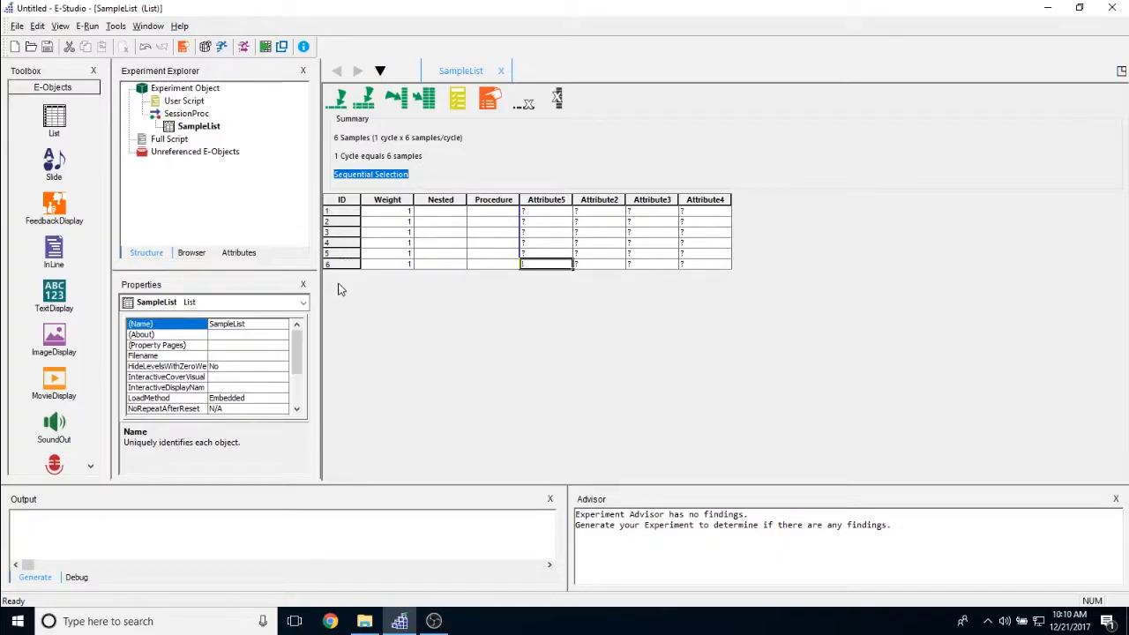
left_click(419, 171)
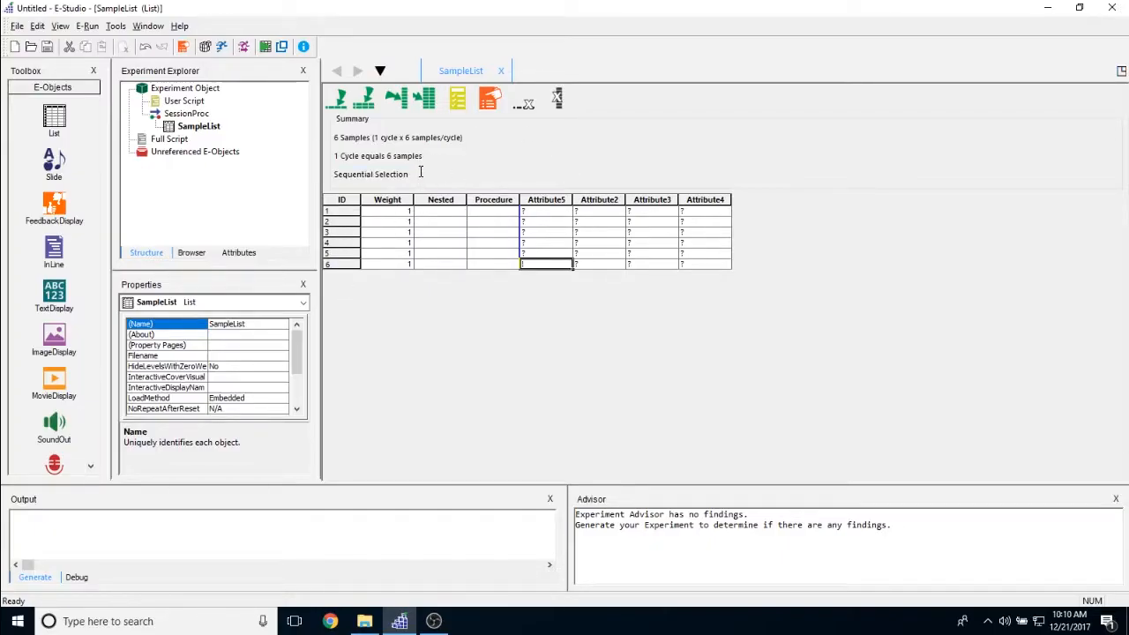
Open the SampleList property pages and move the dialog clear of the level table.
left_click(497, 91)
left_click(722, 149)
left_click(492, 98)
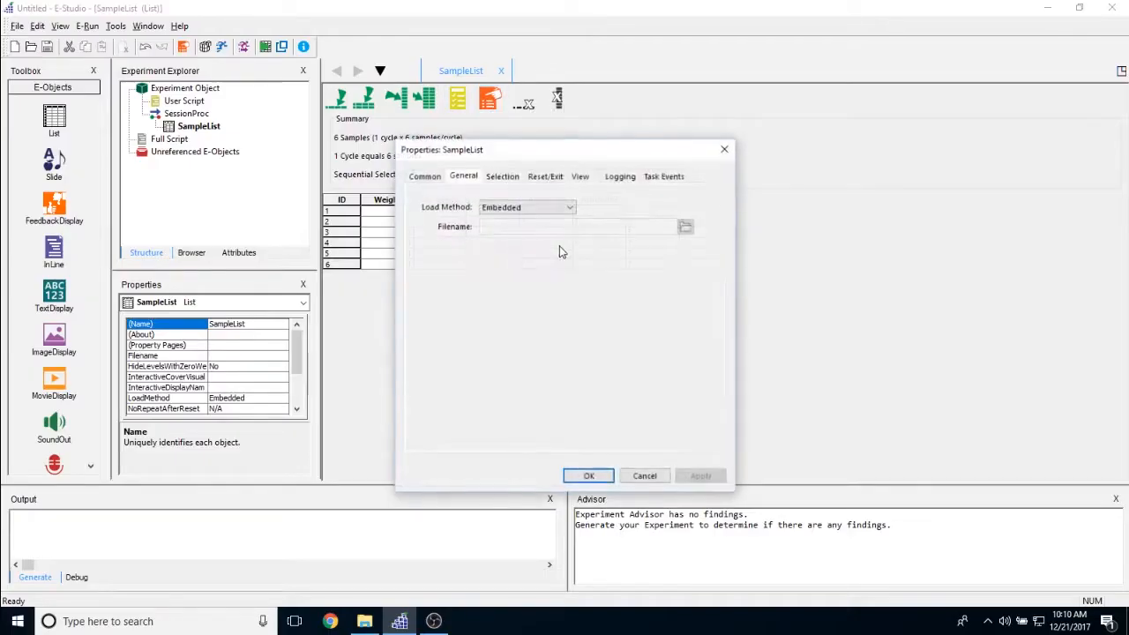
left_click_drag(518, 157, 549, 159)
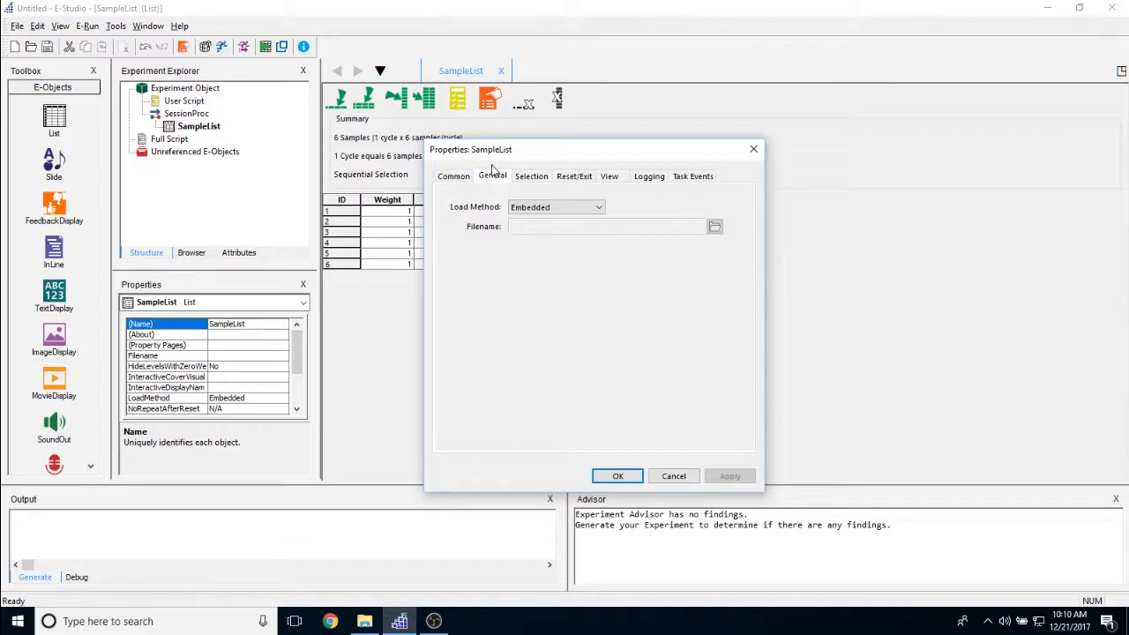
left_click_drag(580, 150, 825, 111)
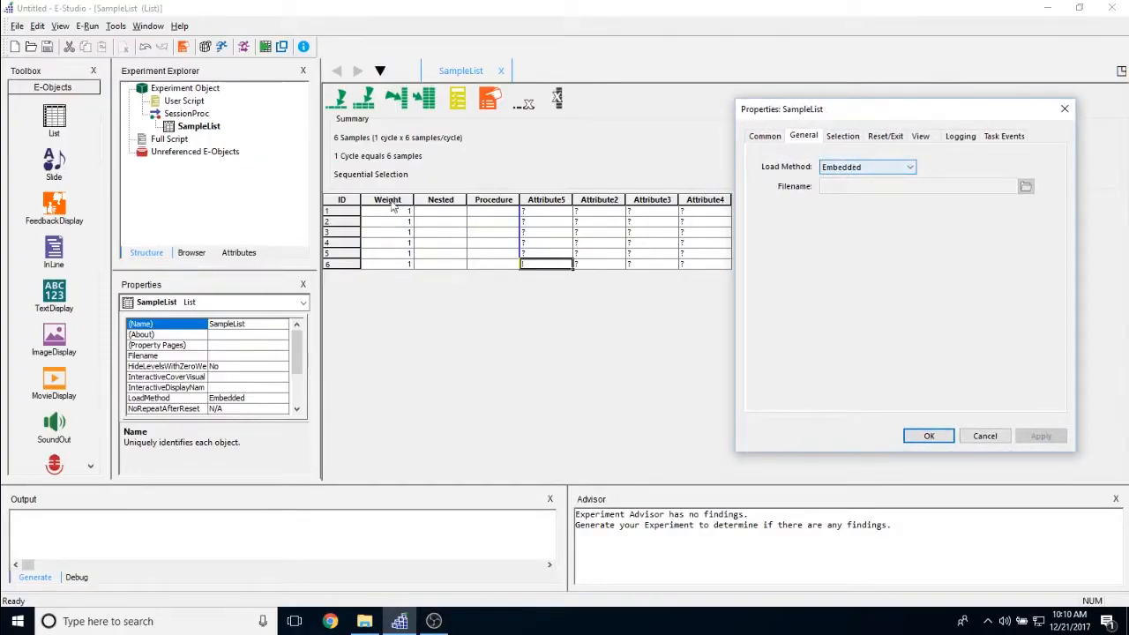
Try the File and Script load methods for SampleList, and return the load method to Embedded.
left_click(847, 168)
left_click(842, 186)
left_click(852, 186)
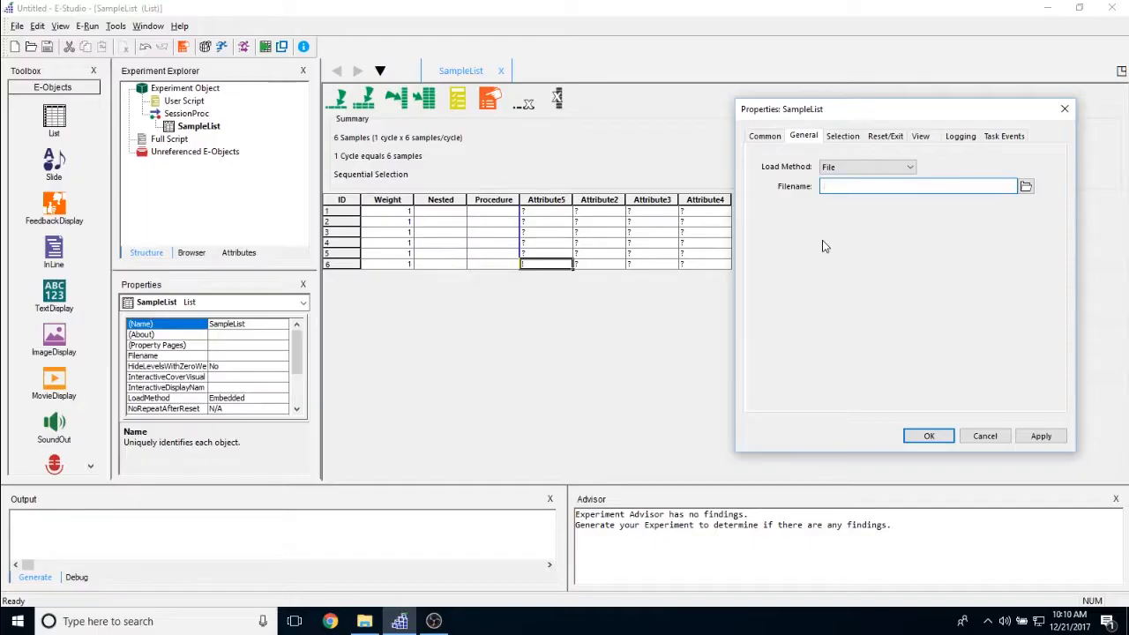
left_click(848, 167)
left_click(855, 199)
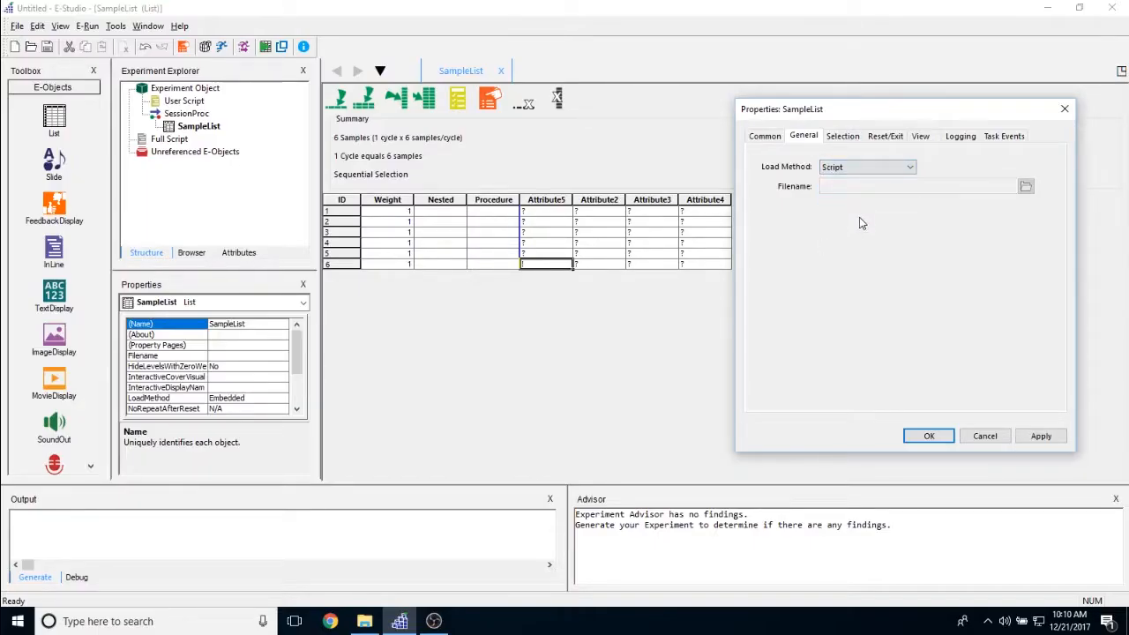
left_click(863, 167)
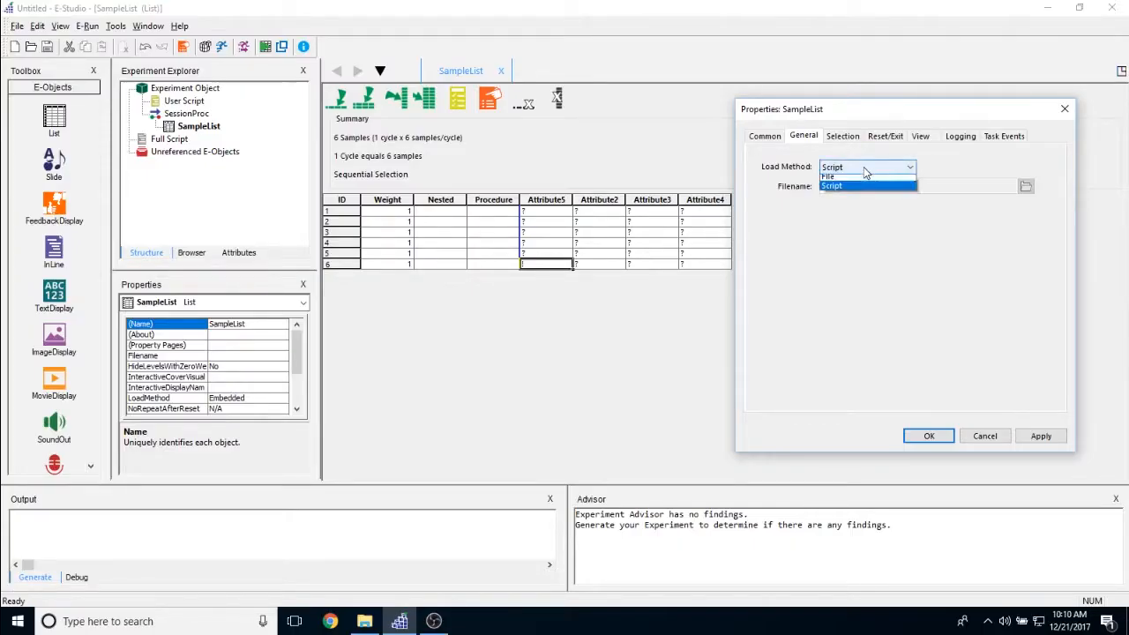
left_click(860, 177)
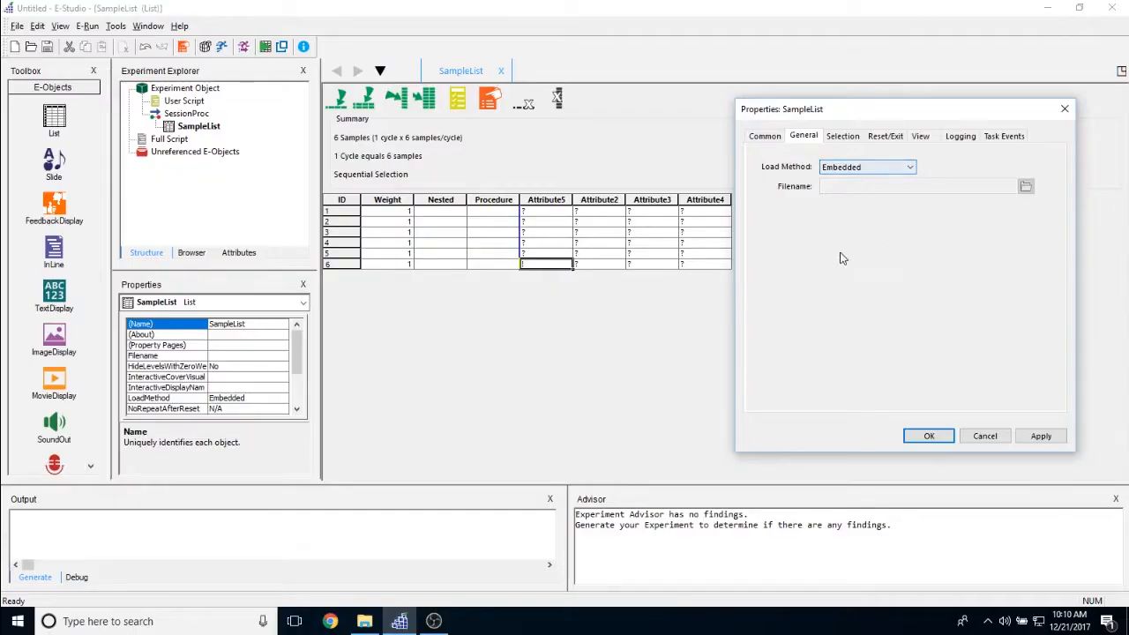
Examine the common properties of SampleList, including its name, tag and notes fields.
left_click(764, 135)
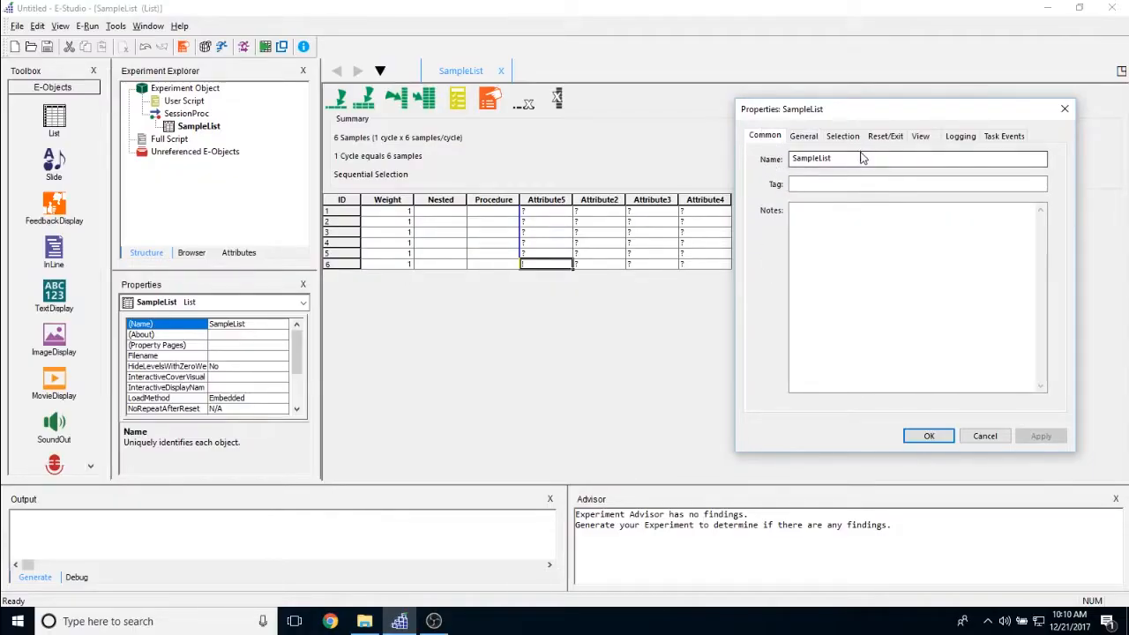
left_click(793, 184)
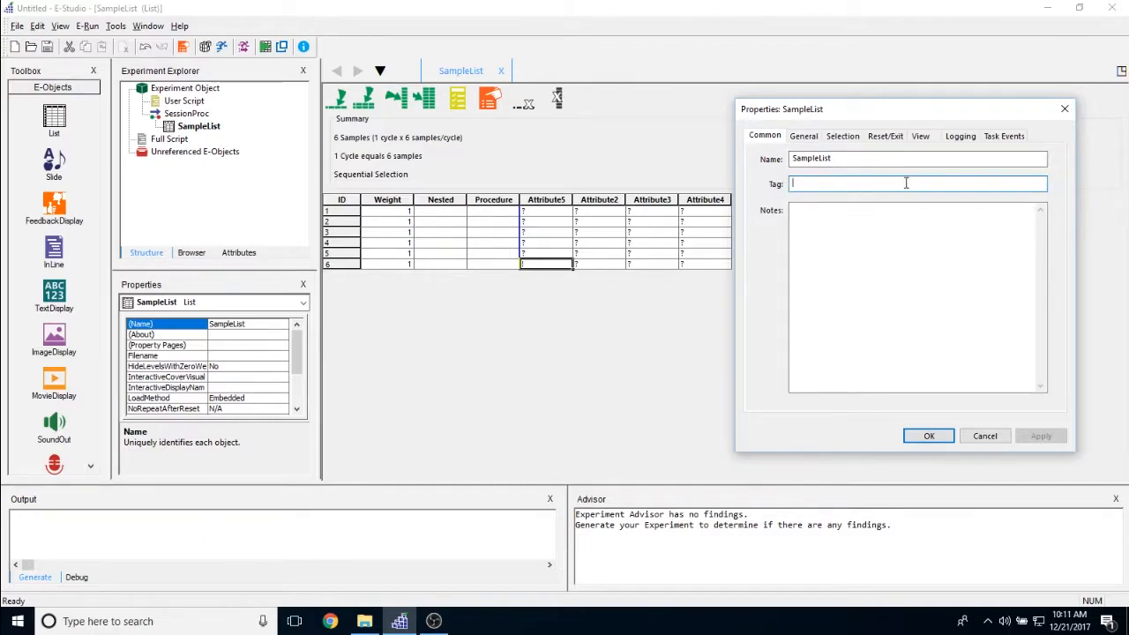
left_click(886, 248)
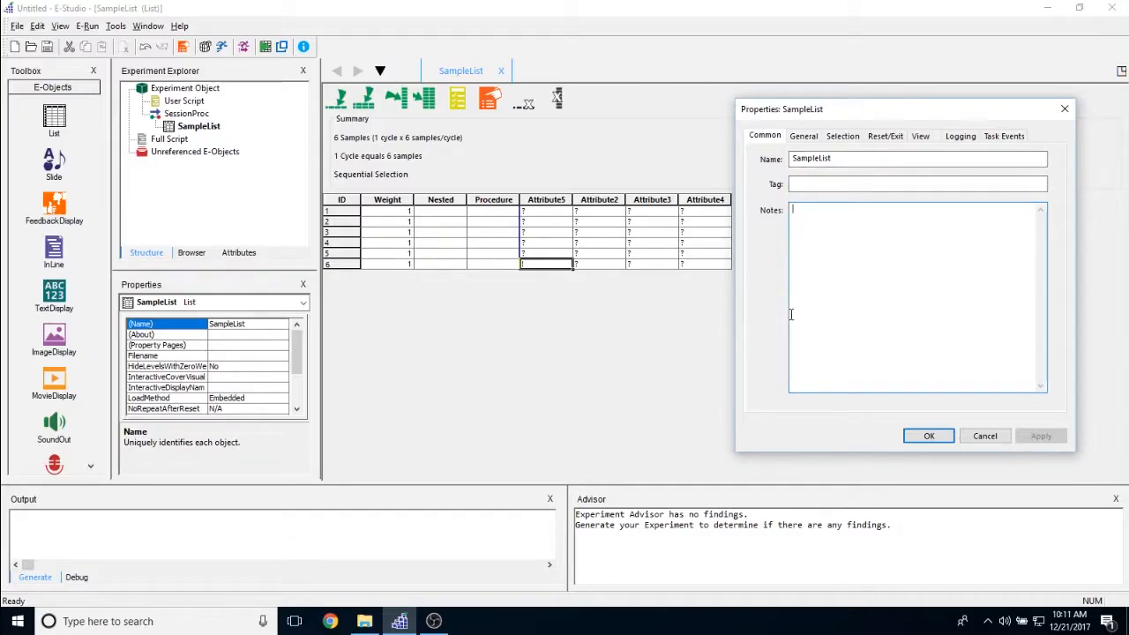
Try the Sequential, Random and Random with Replacement selection orders for SampleList.
left_click(843, 138)
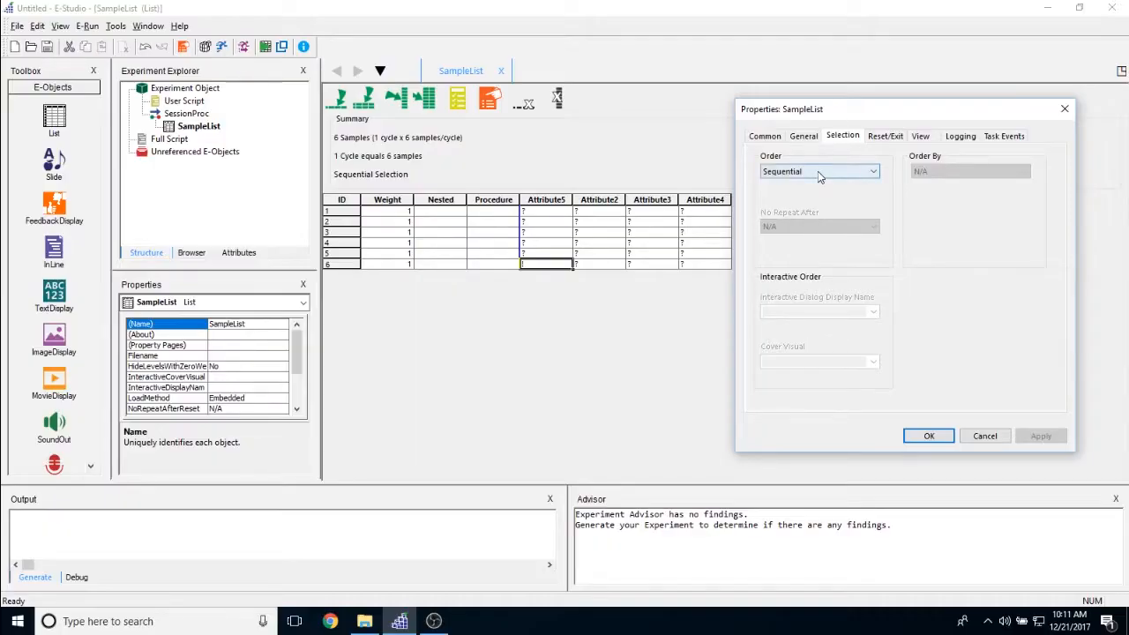
left_click(817, 171)
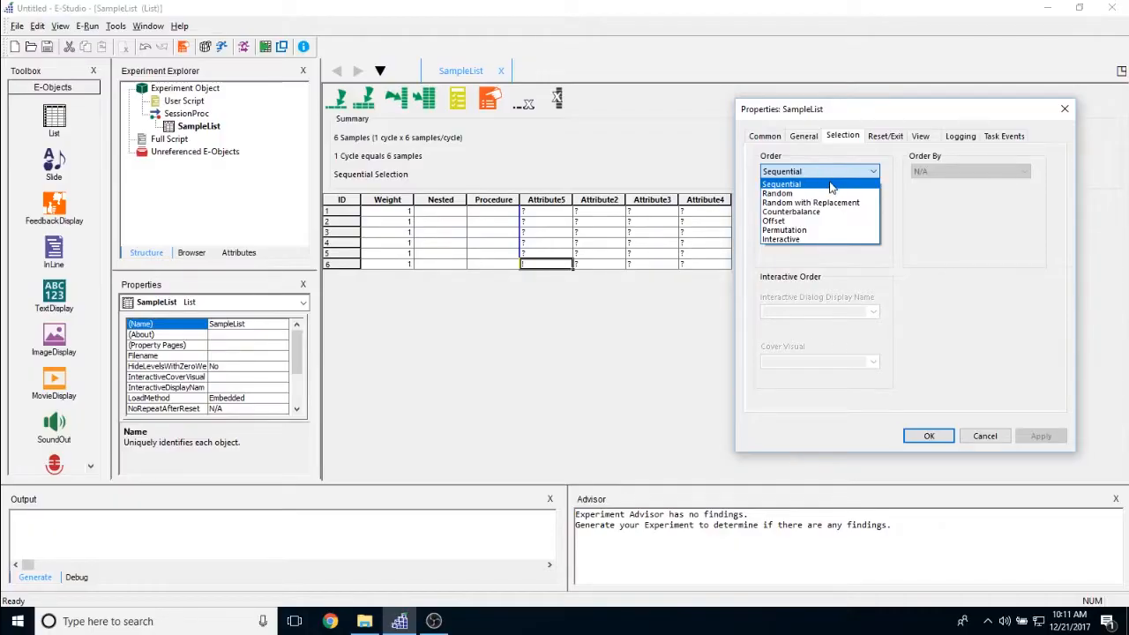
left_click(820, 183)
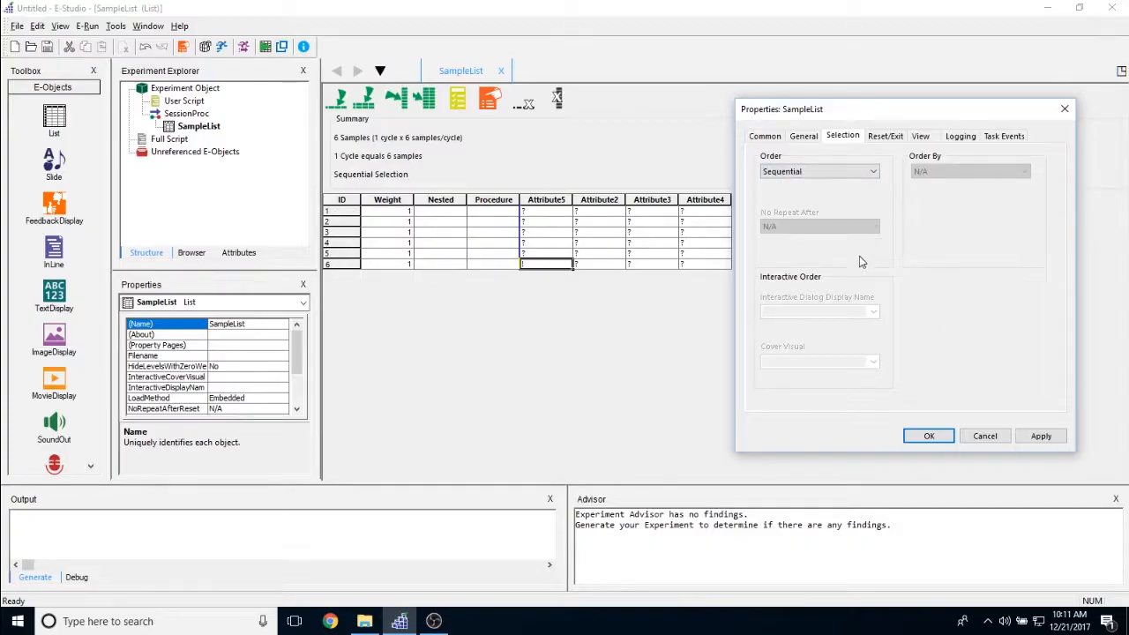
left_click(824, 172)
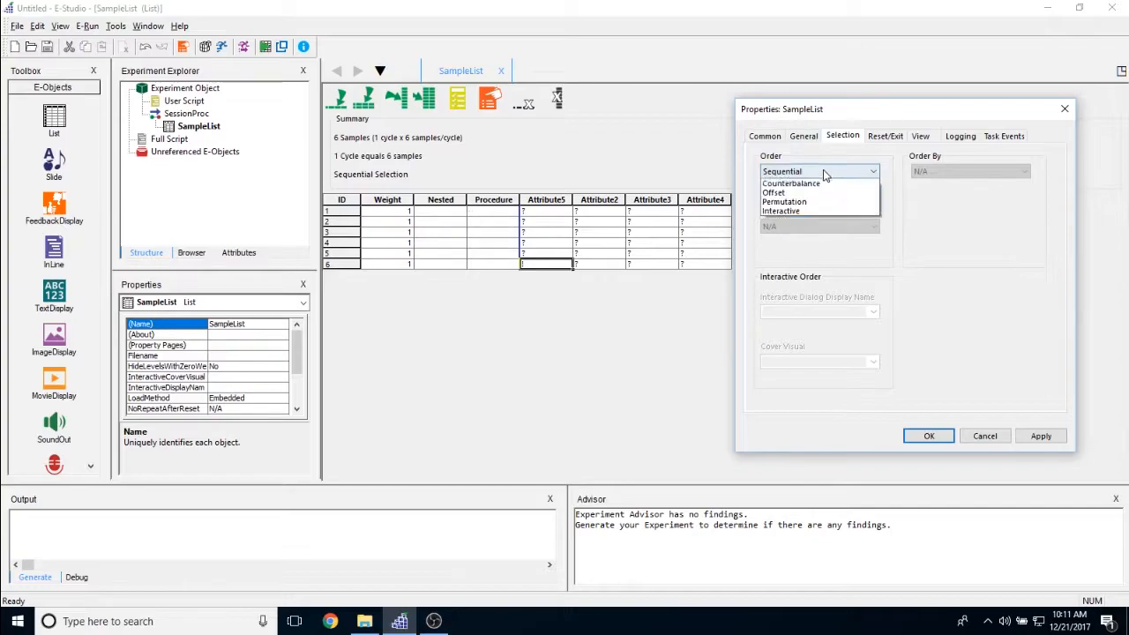
left_click(826, 196)
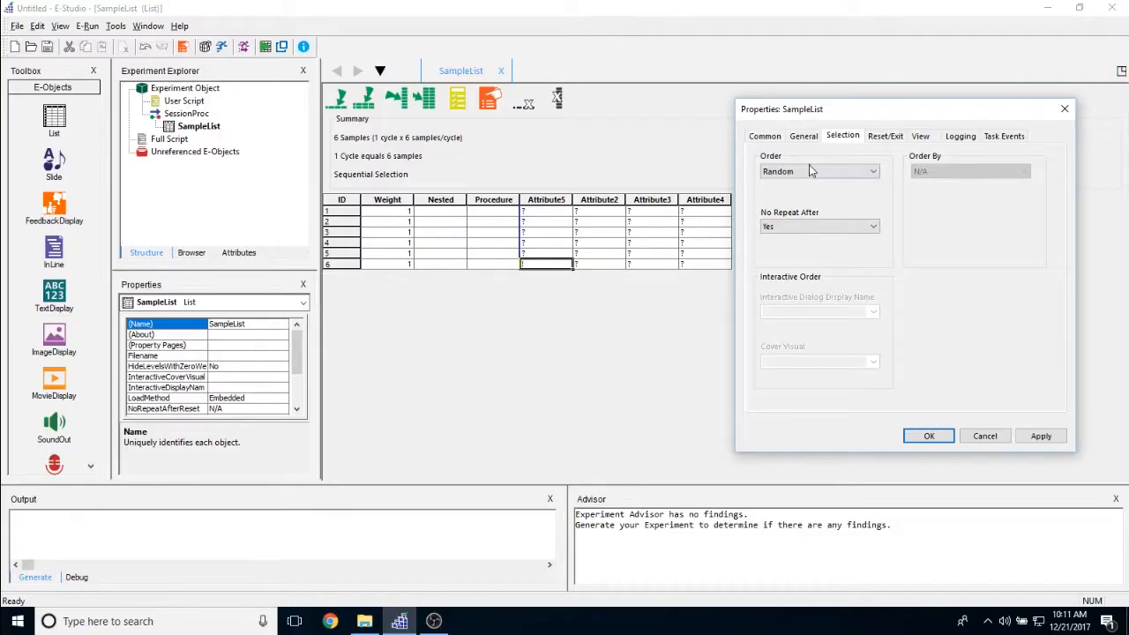
left_click(340, 231)
left_click(818, 171)
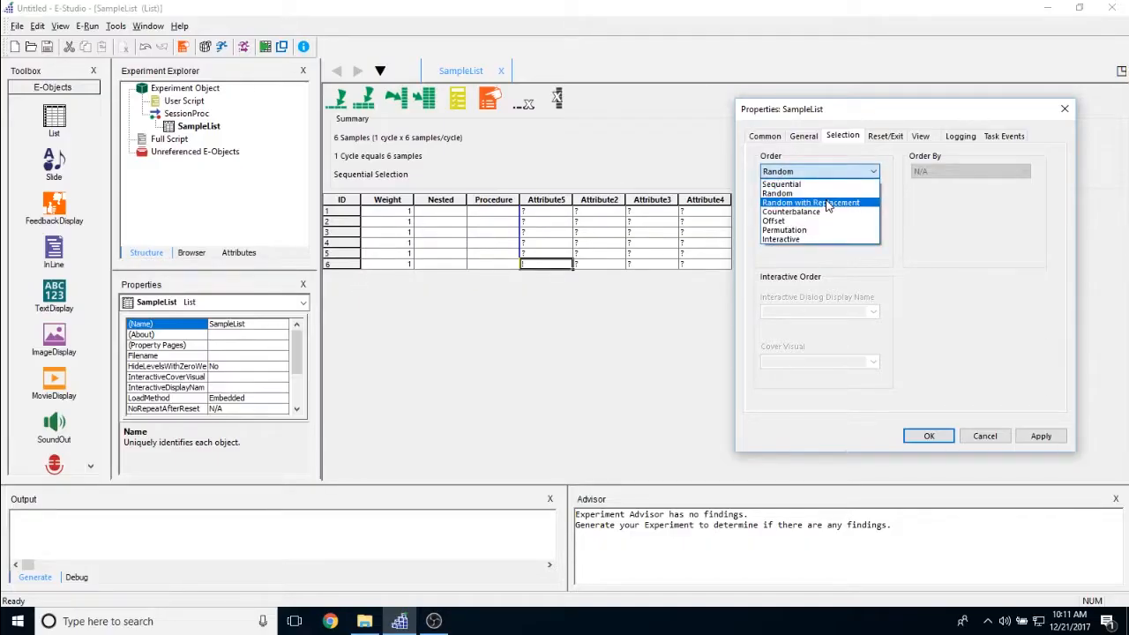
left_click(828, 203)
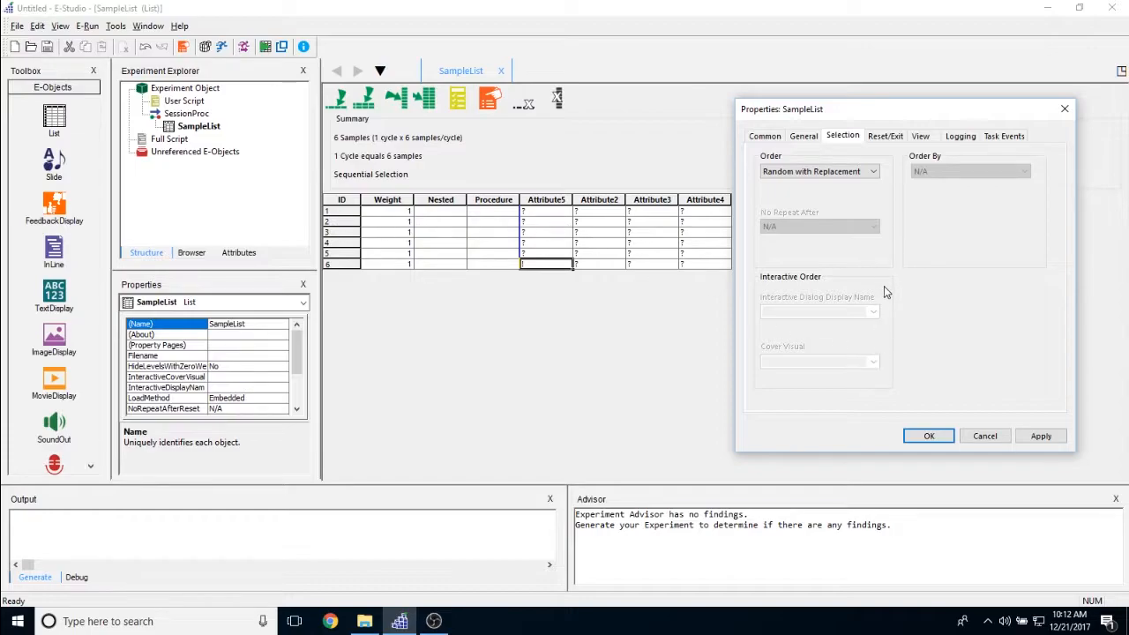
Try the Counterbalance selection order for SampleList, ordering by Session, by Group and finally by Subject.
left_click(863, 172)
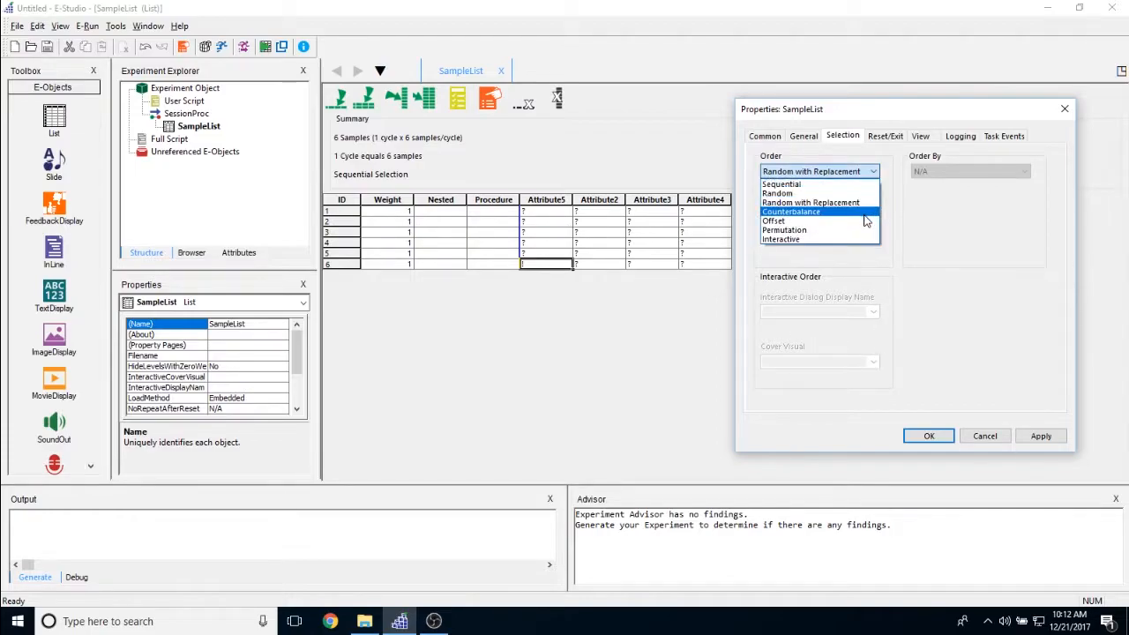
left_click(869, 214)
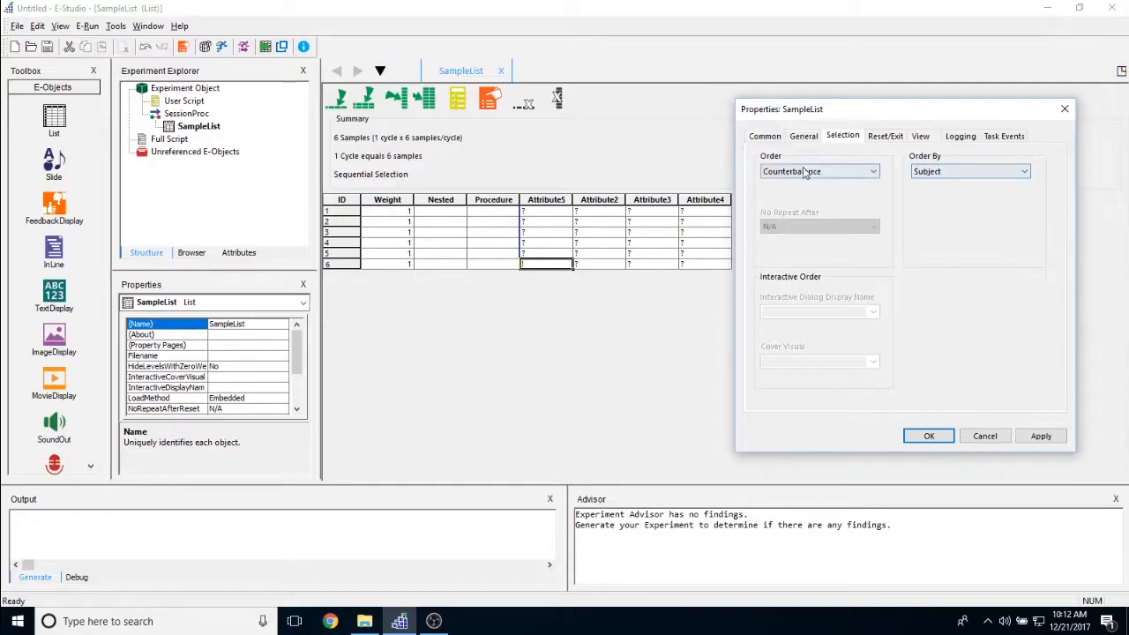
left_click(970, 173)
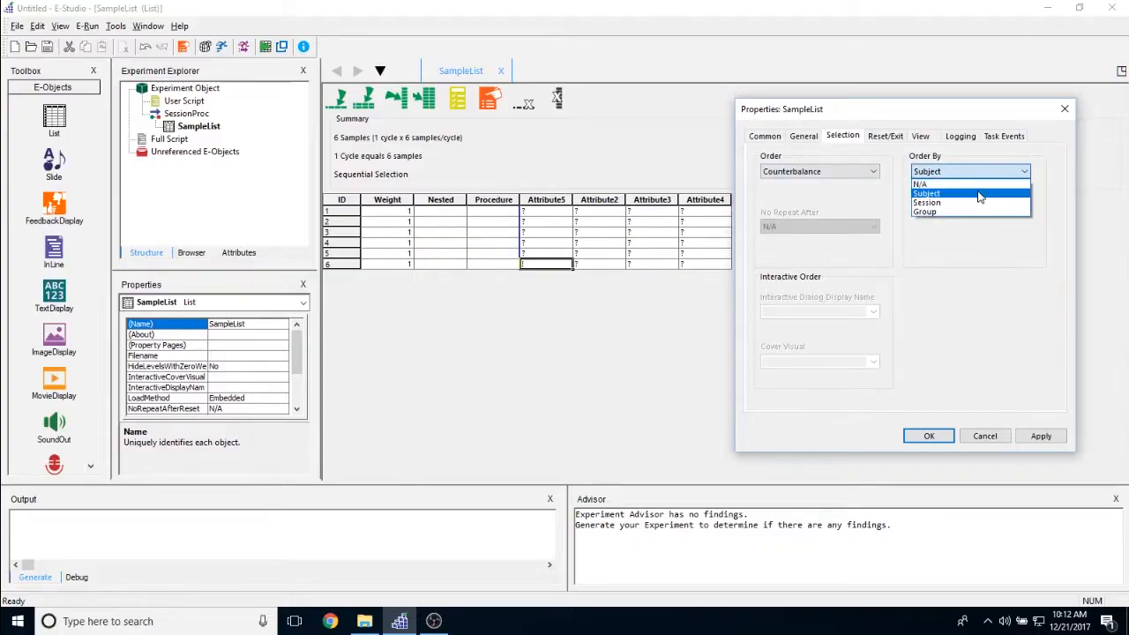
left_click(942, 172)
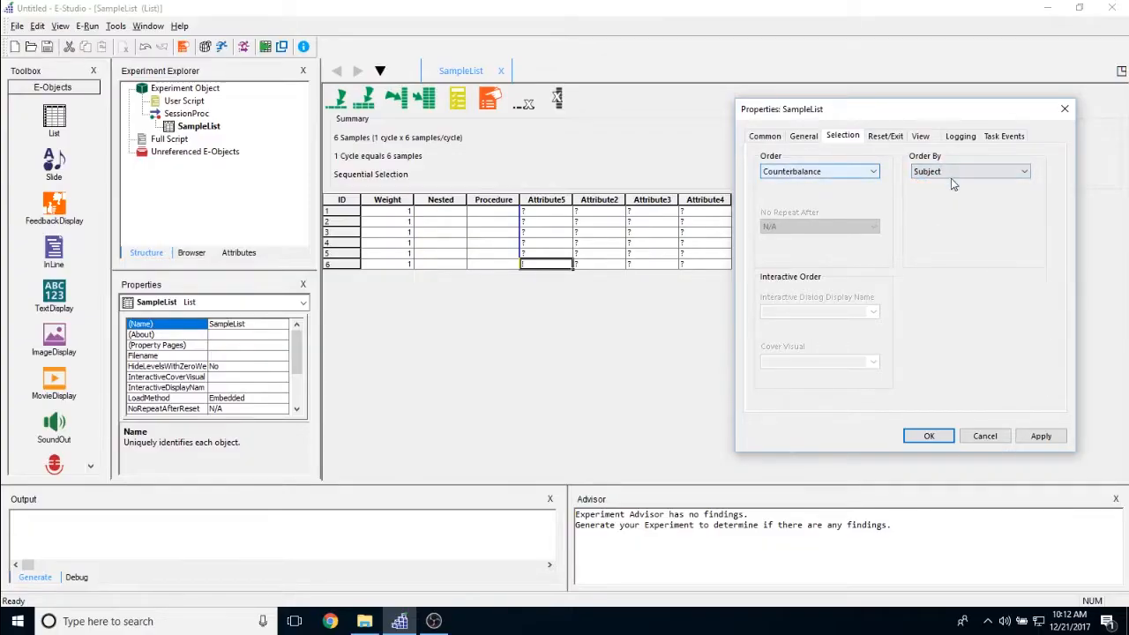
left_click(953, 176)
left_click(963, 197)
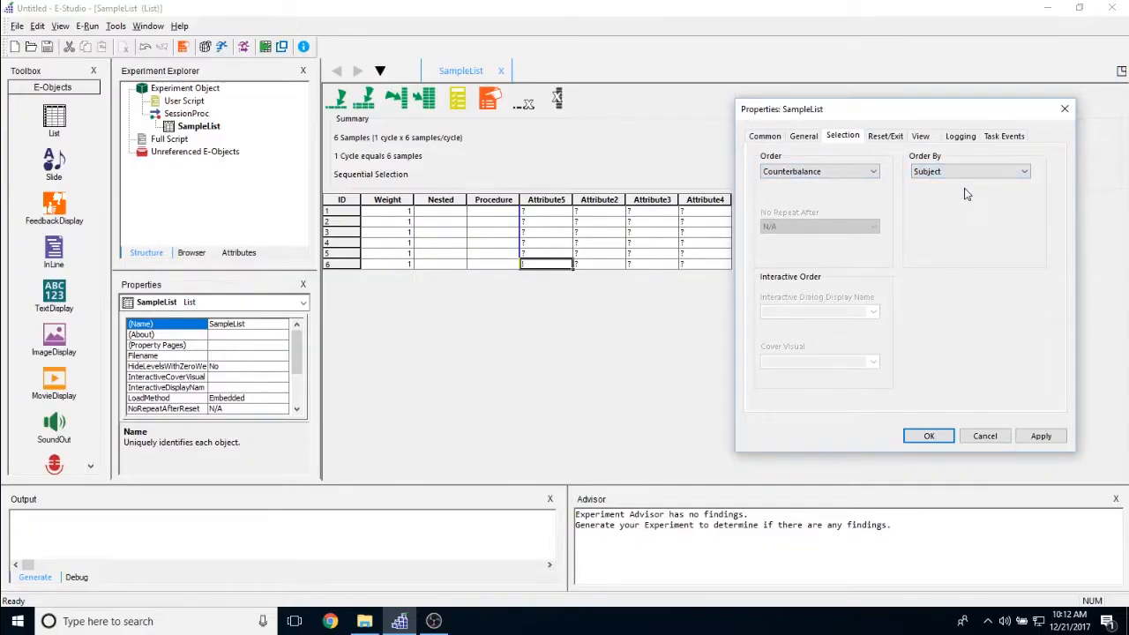
left_click(973, 173)
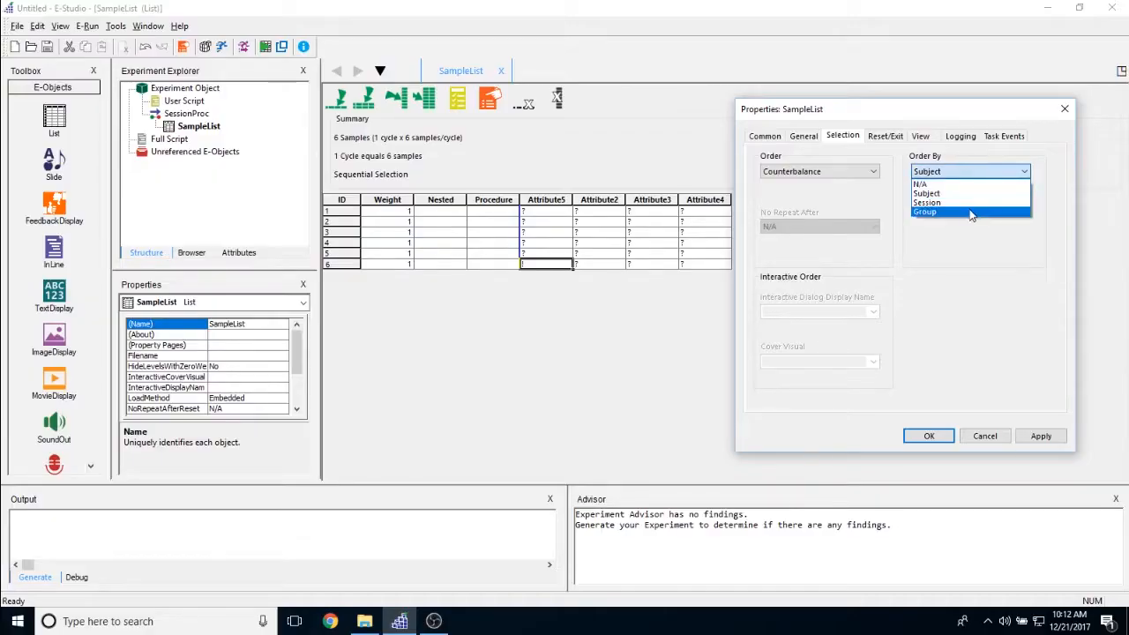
left_click(968, 204)
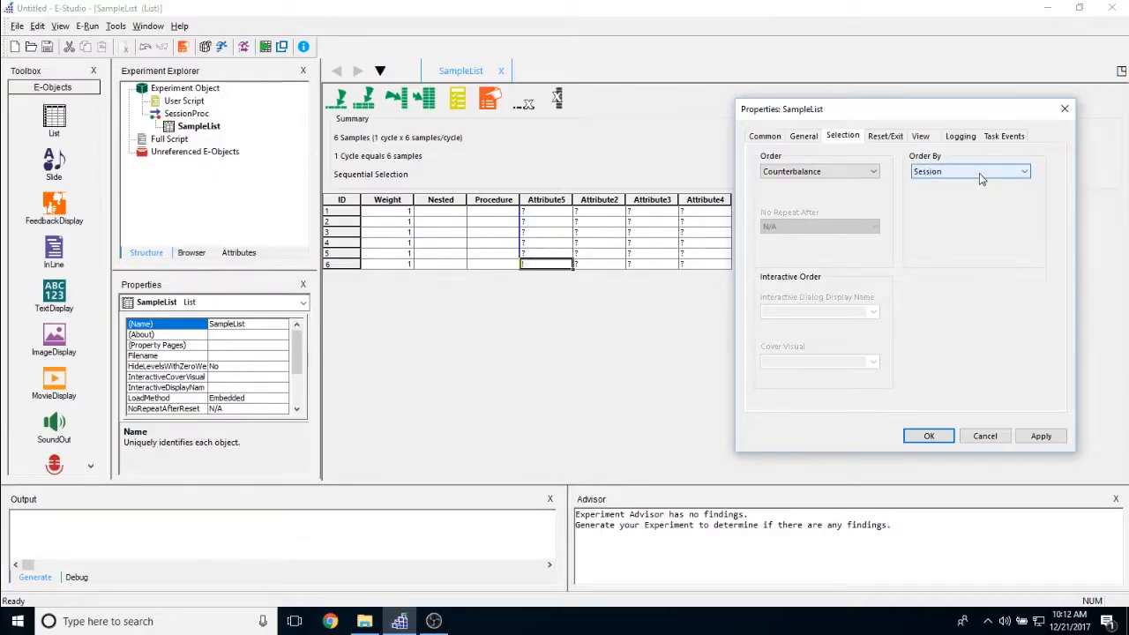
left_click(979, 173)
left_click(973, 212)
left_click(979, 171)
left_click(978, 193)
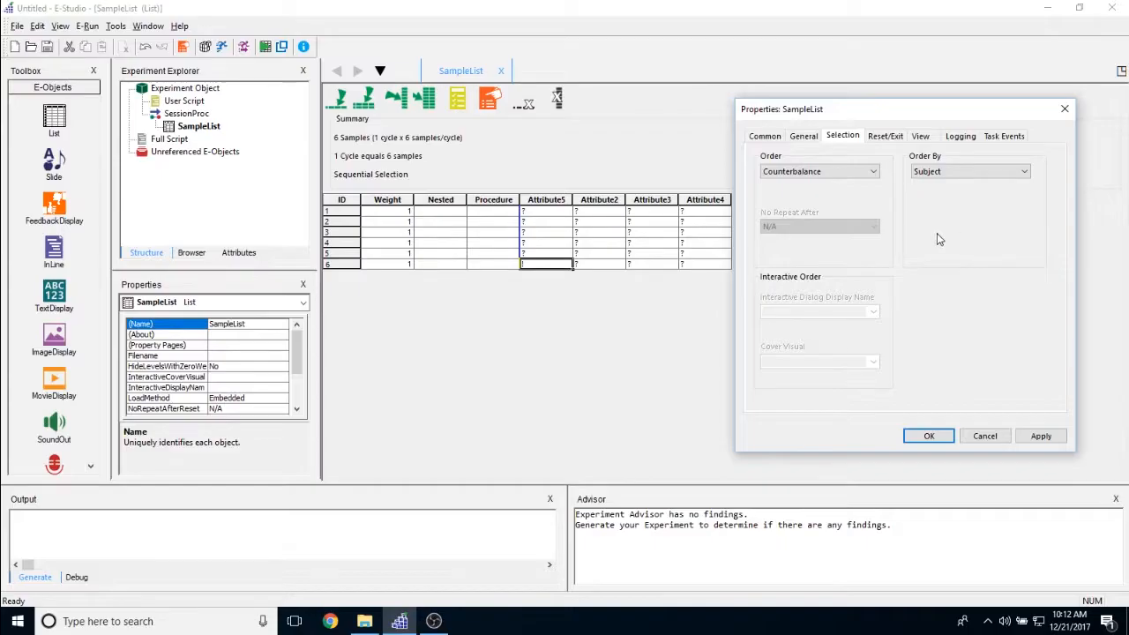
Try the Offset and Permutation selection orders for SampleList, and apply Offset ordered by Subject.
left_click(873, 172)
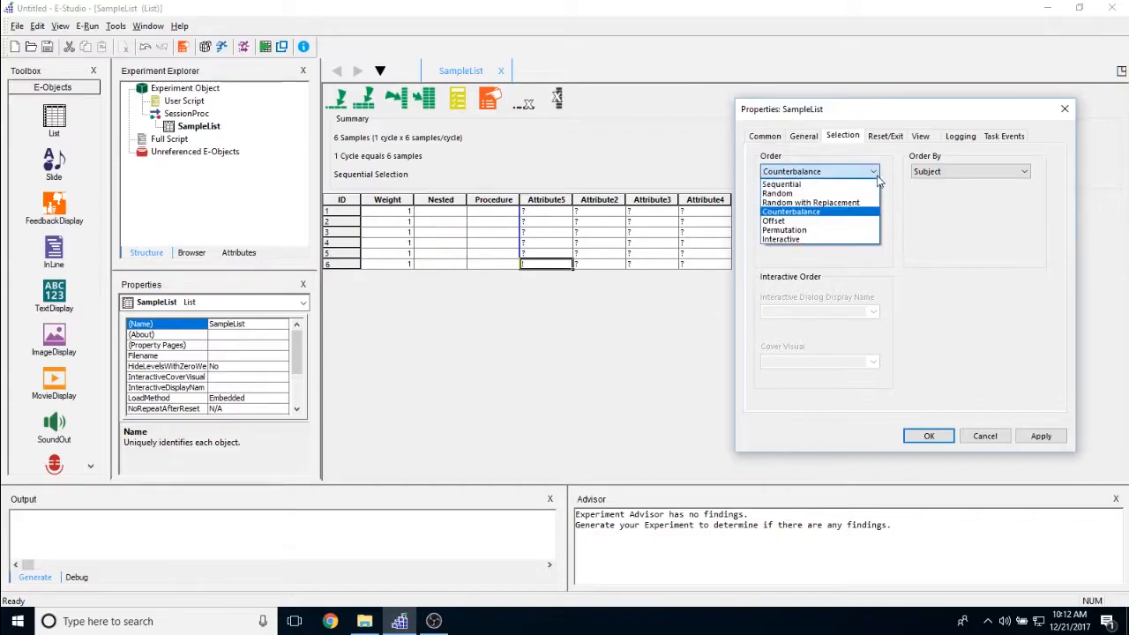
left_click(861, 221)
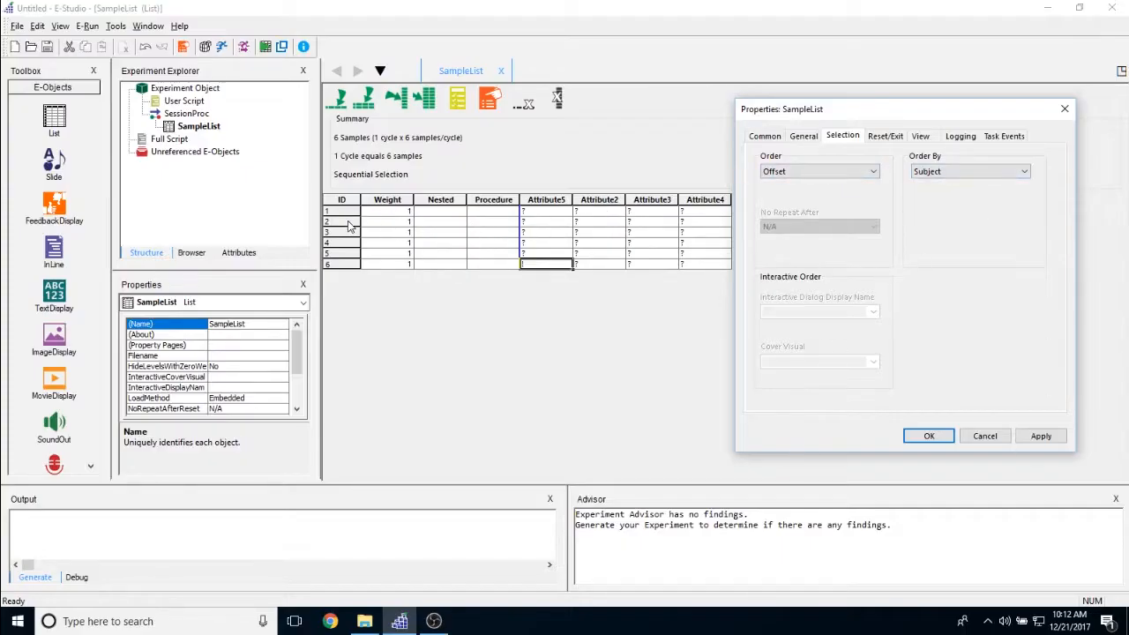
left_click(820, 171)
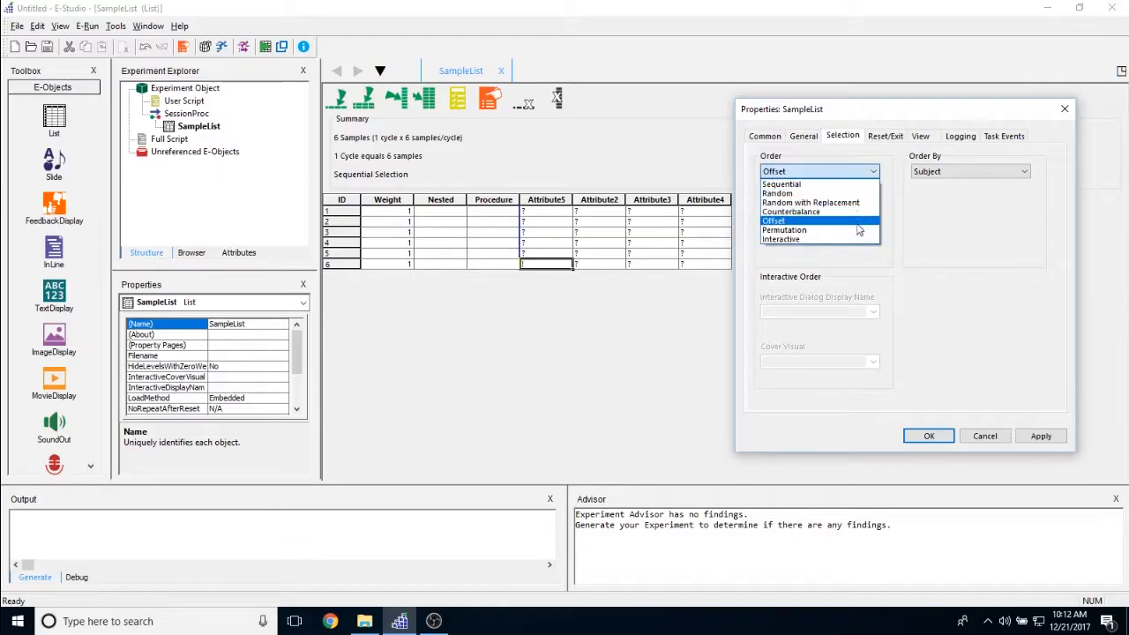
left_click(794, 234)
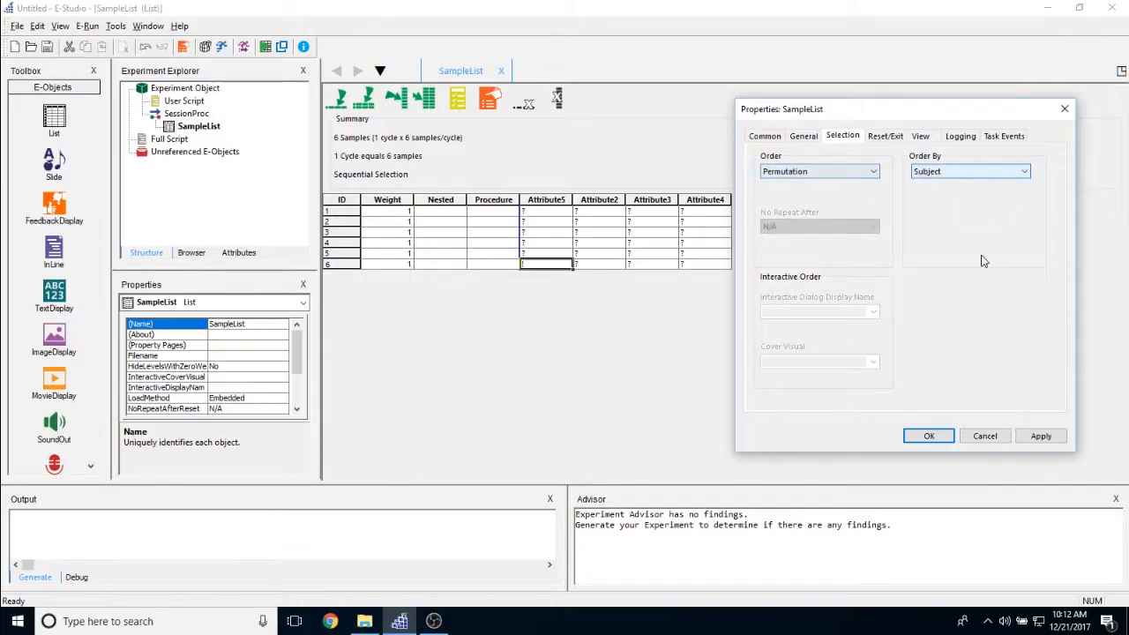
left_click(859, 172)
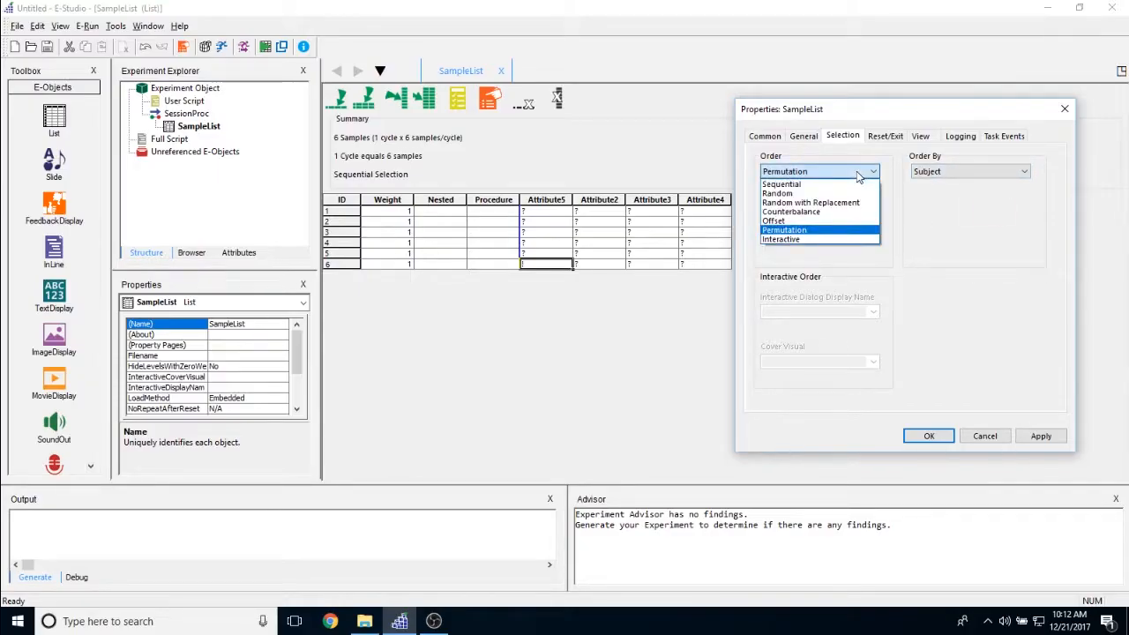
left_click(852, 222)
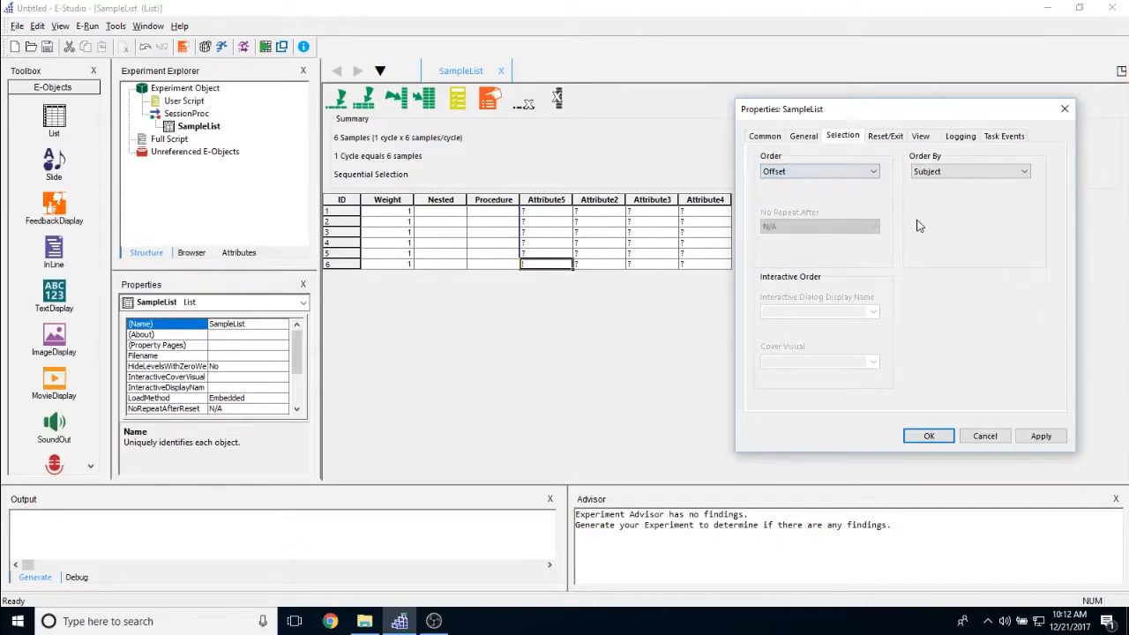
left_click(1041, 435)
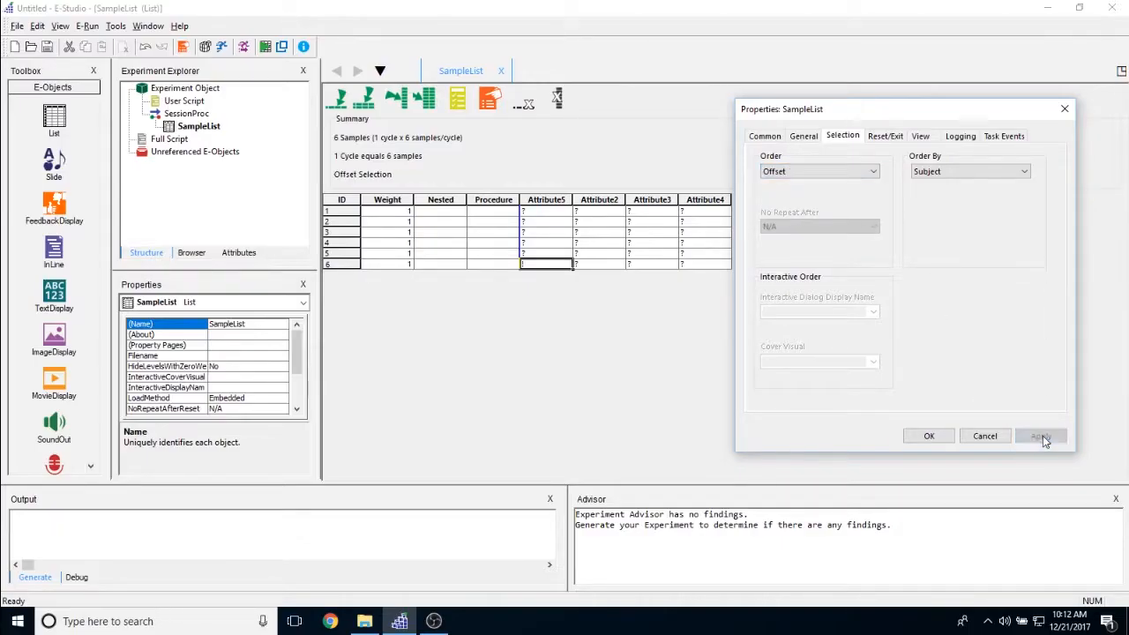
left_click(929, 436)
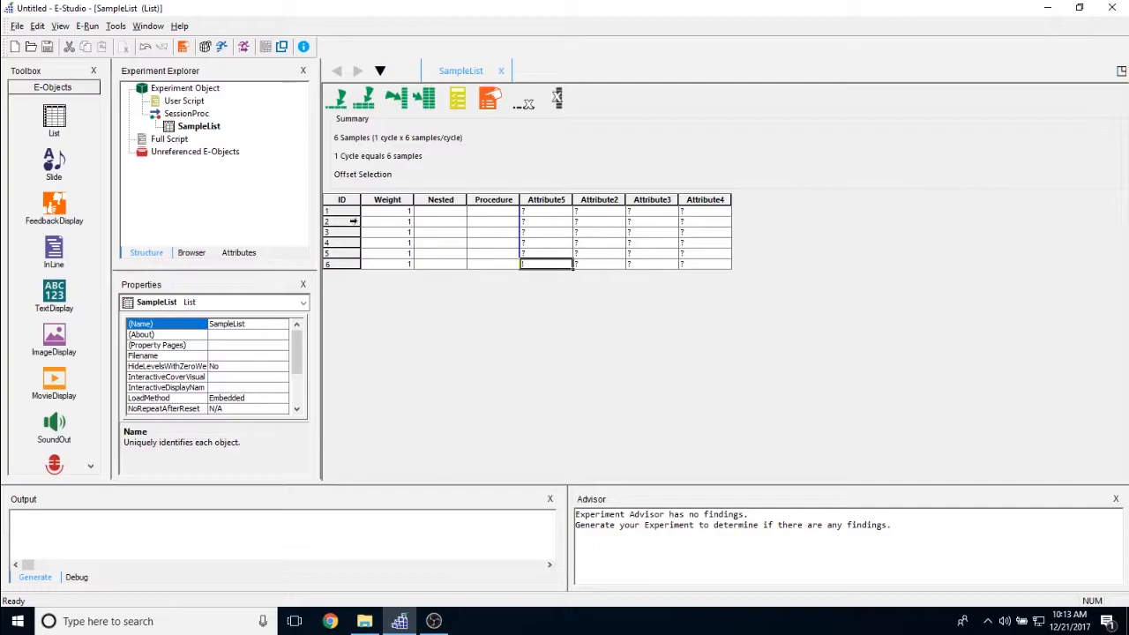
Reopen the SampleList properties and apply the Permutation selection order, ordered by Subject.
left_click(490, 98)
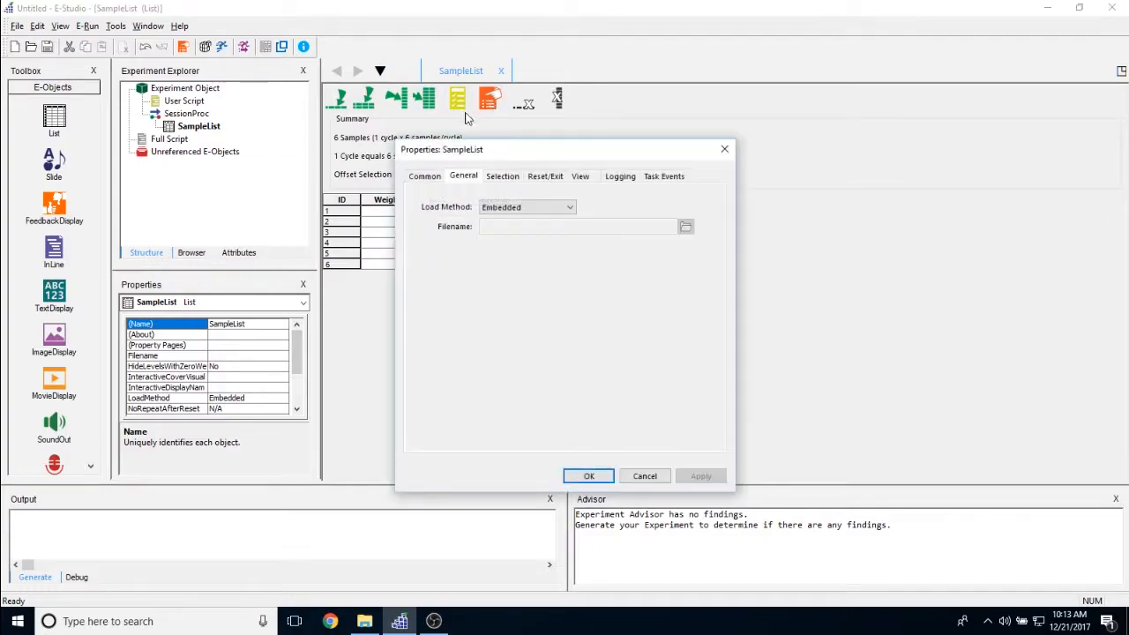
left_click(506, 180)
left_click_drag(559, 143, 747, 135)
left_click(719, 201)
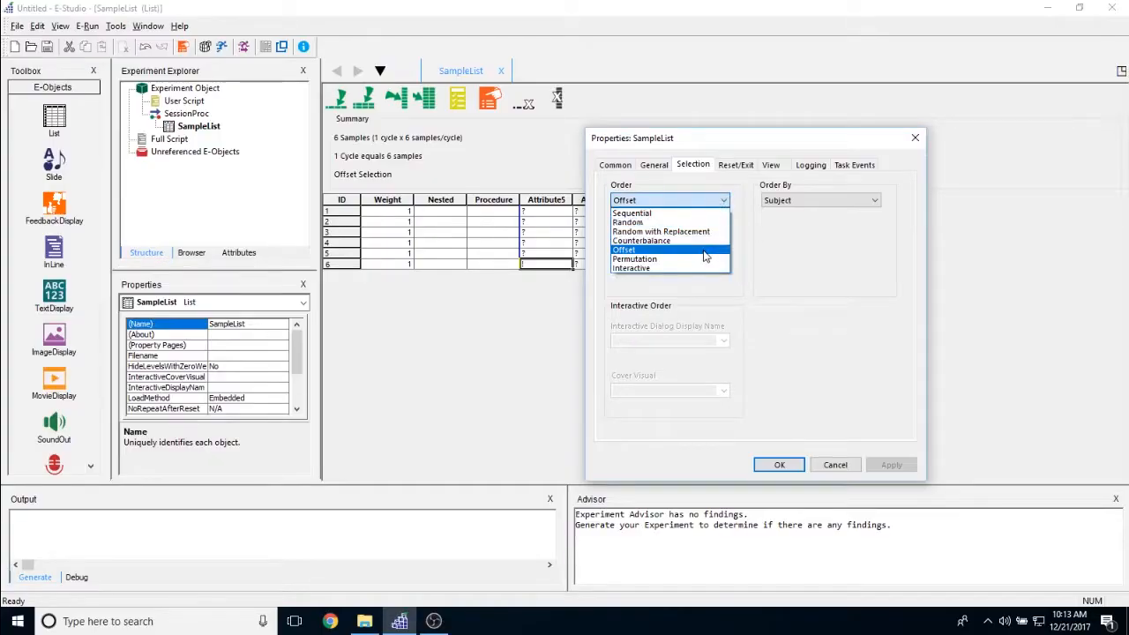
left_click(704, 250)
left_click_drag(716, 138, 758, 128)
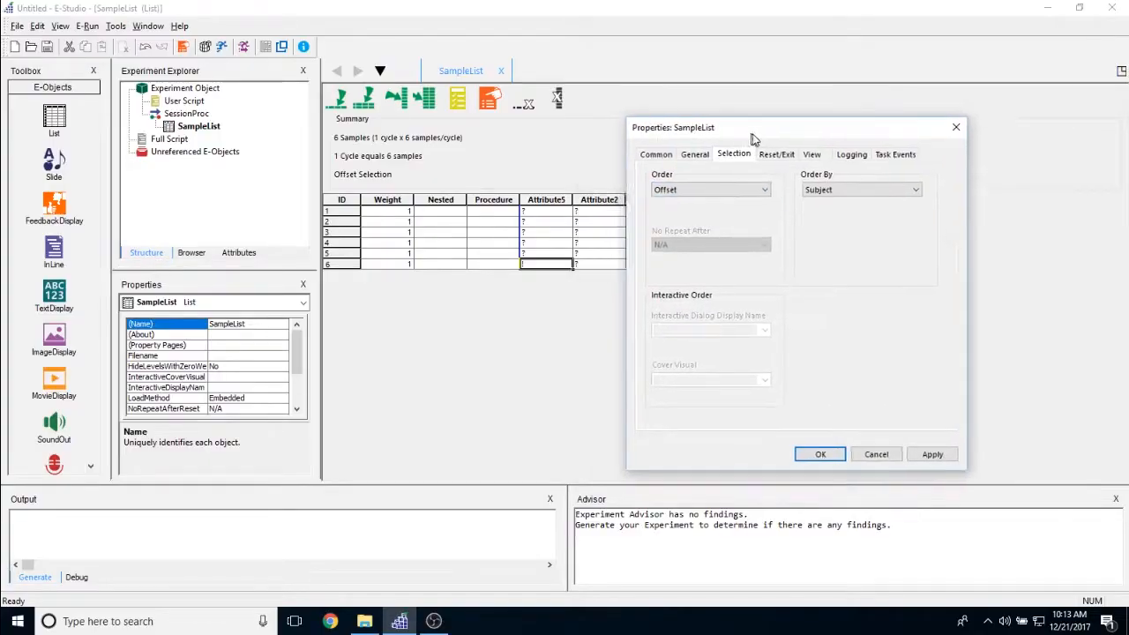
left_click(759, 190)
left_click(748, 248)
left_click(933, 455)
left_click_drag(791, 128, 896, 83)
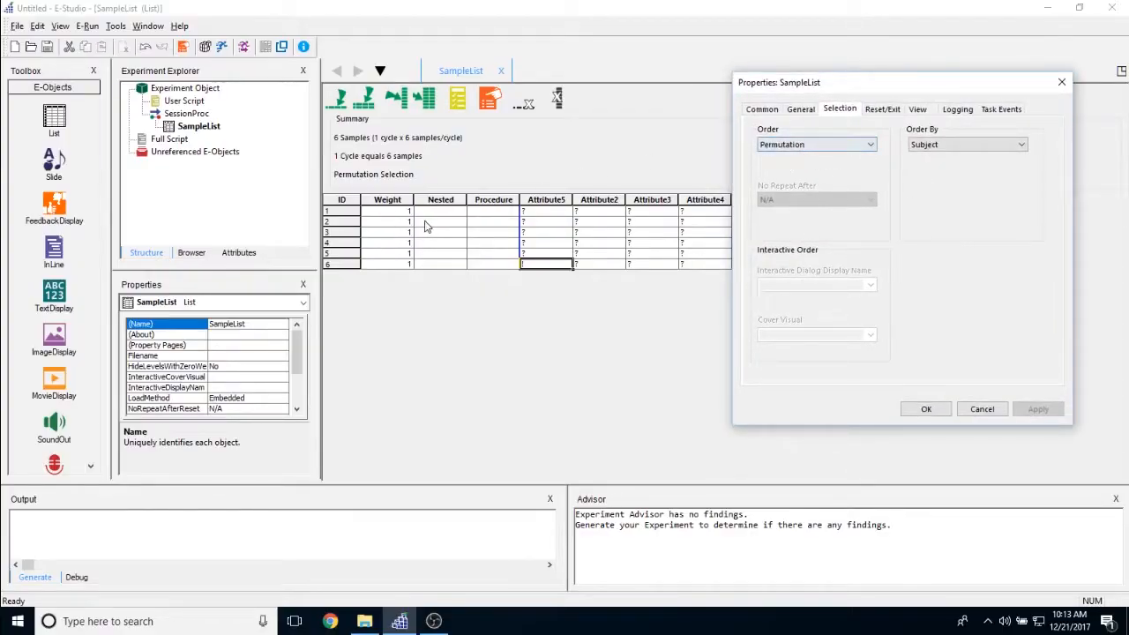
Set the SampleList selection order to Interactive with the interactive dialog display name Display, and check the Cover Visual choices.
left_click(994, 144)
left_click(846, 144)
left_click(847, 144)
left_click(829, 211)
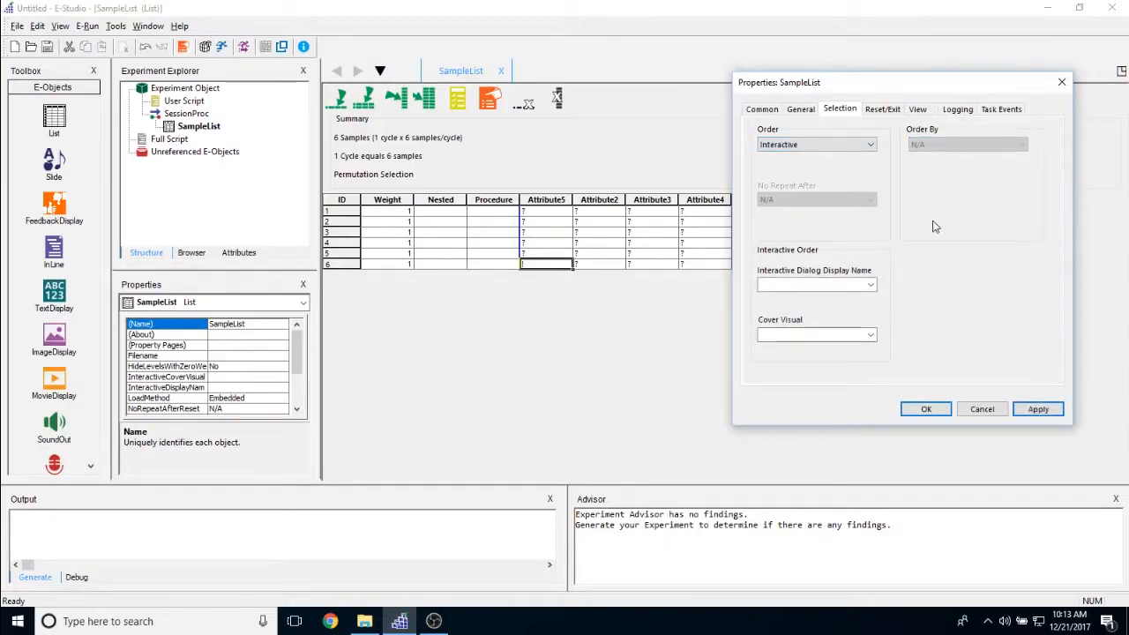
left_click_drag(885, 84, 852, 87)
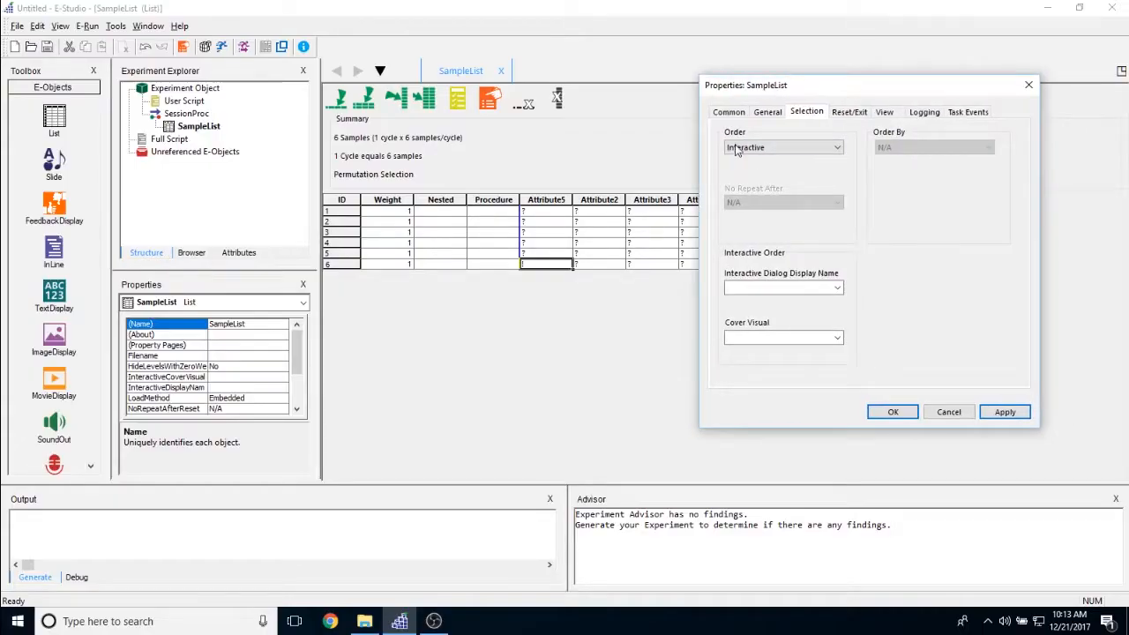
left_click(836, 287)
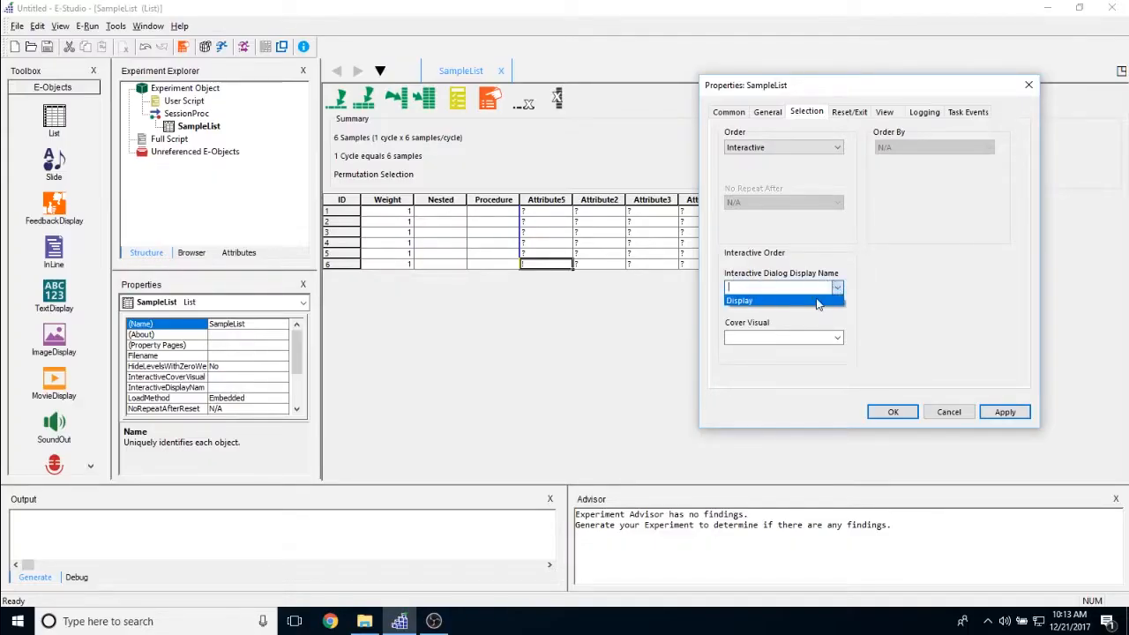
left_click(745, 301)
left_click(836, 339)
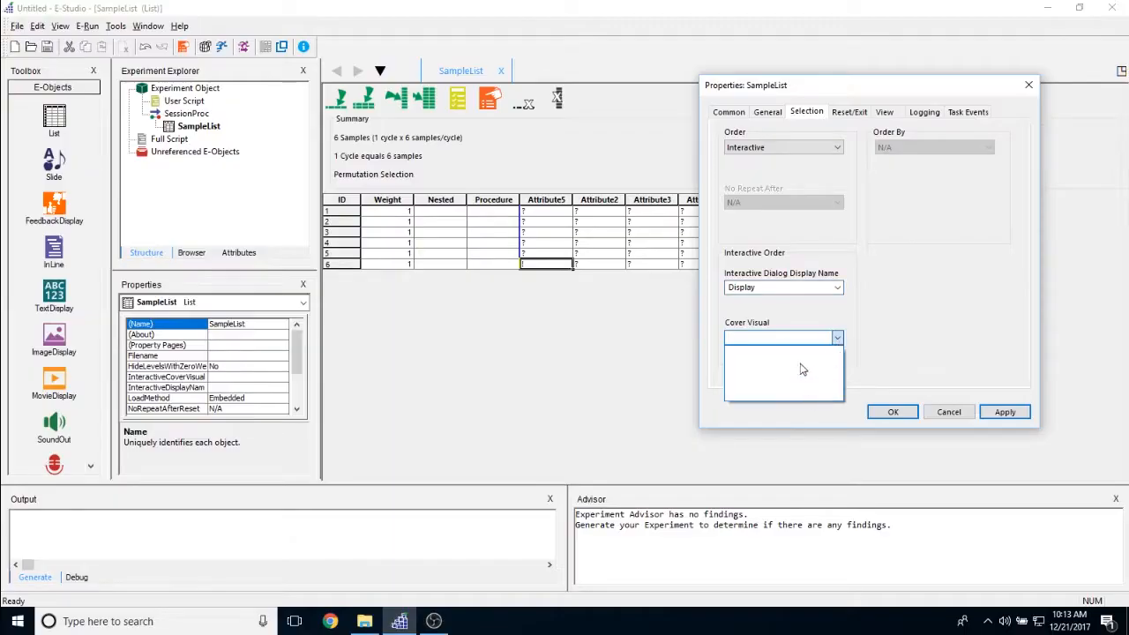
left_click(744, 337)
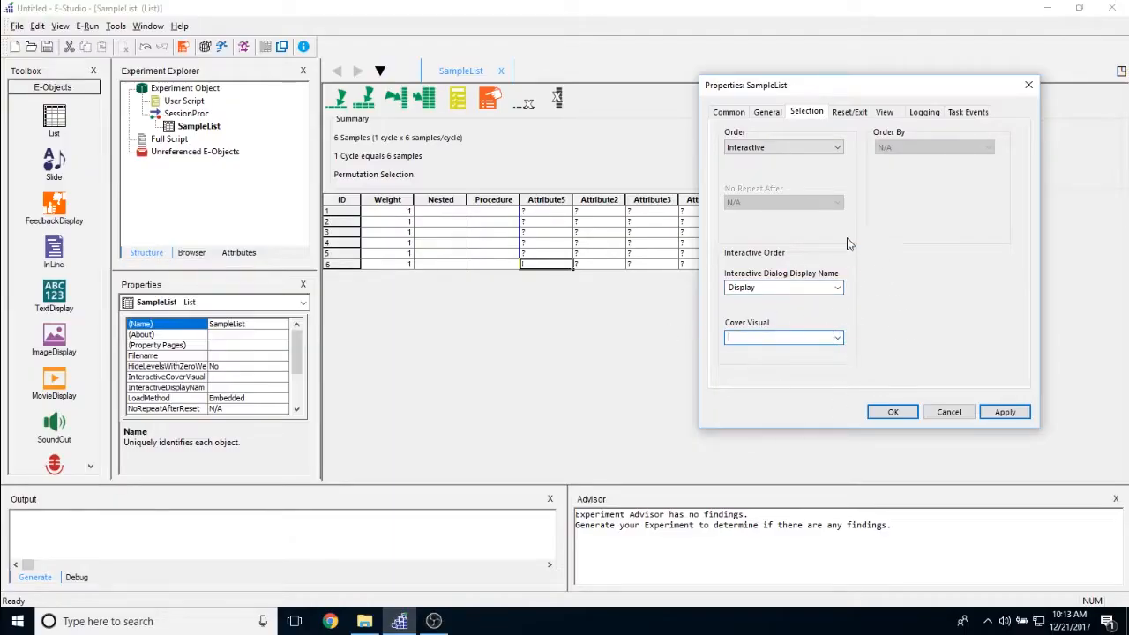
Check the reset and exit settings under Interactive order, and change the SampleList selection order to Random.
left_click(837, 114)
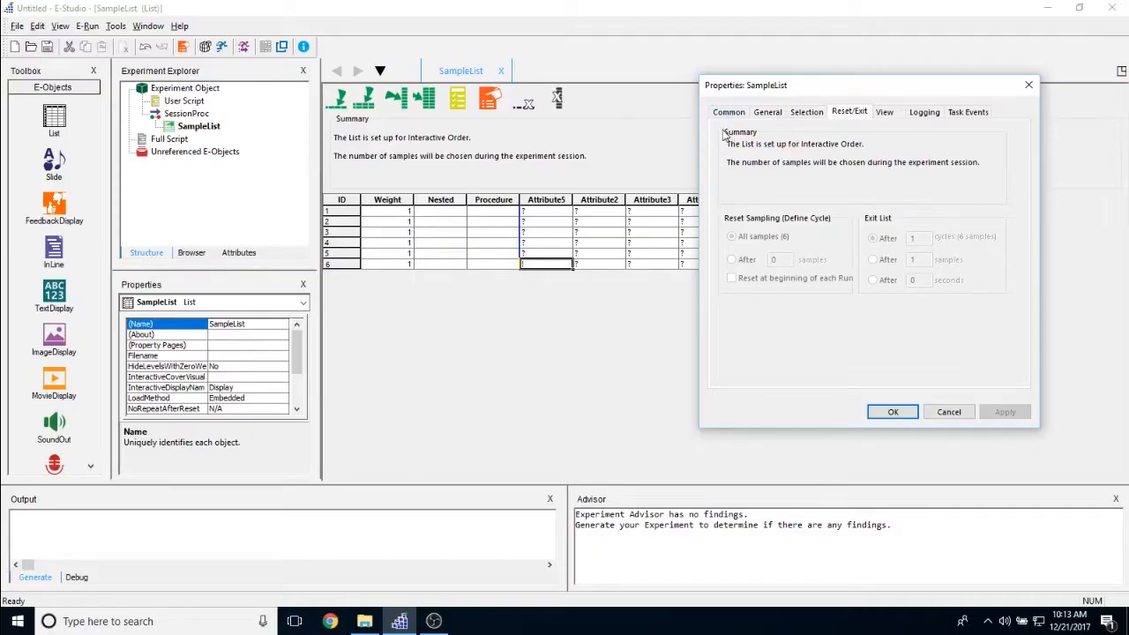
left_click(799, 112)
left_click(827, 147)
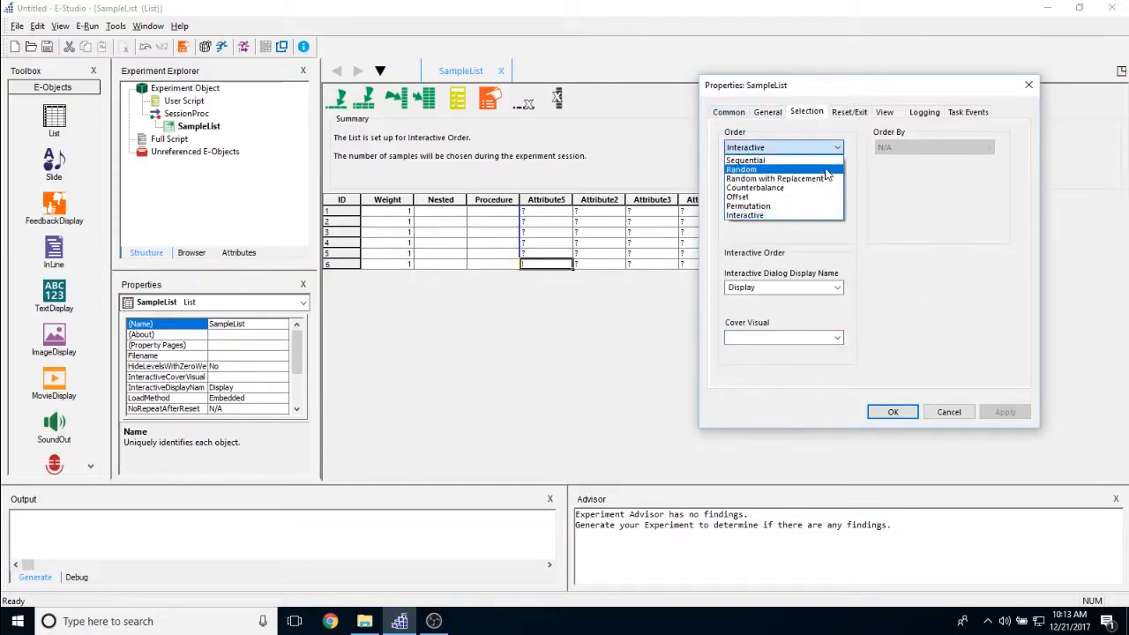
left_click(825, 169)
left_click(1004, 412)
Examine the reset and exit summary of SampleList, including its samples, cycles and selection method.
left_click(857, 114)
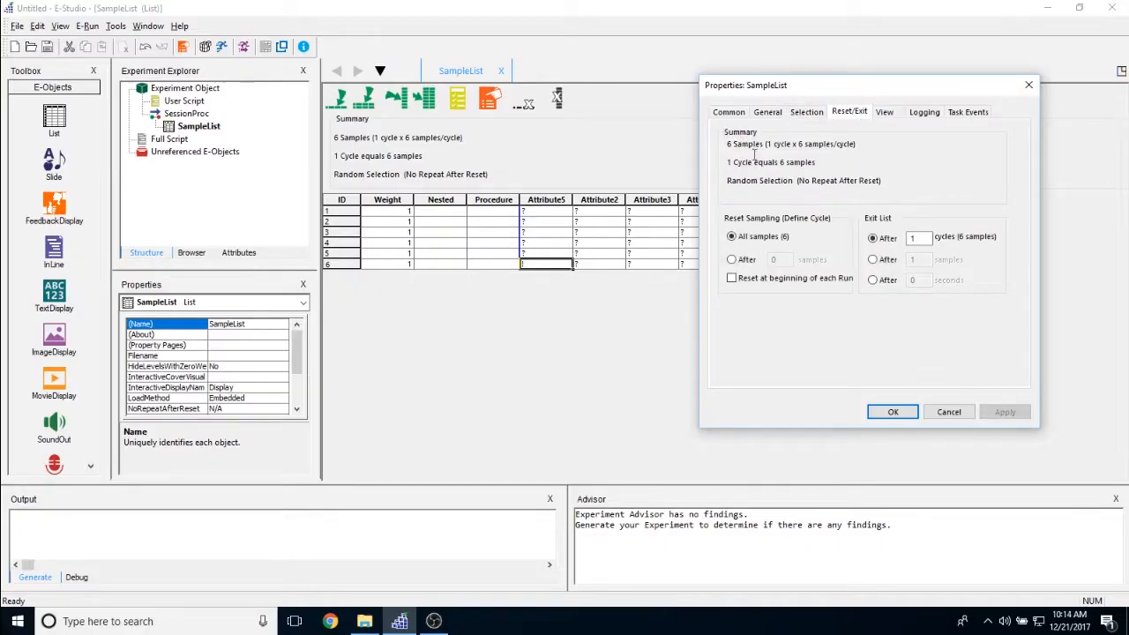
left_click_drag(727, 144, 851, 146)
left_click(766, 146)
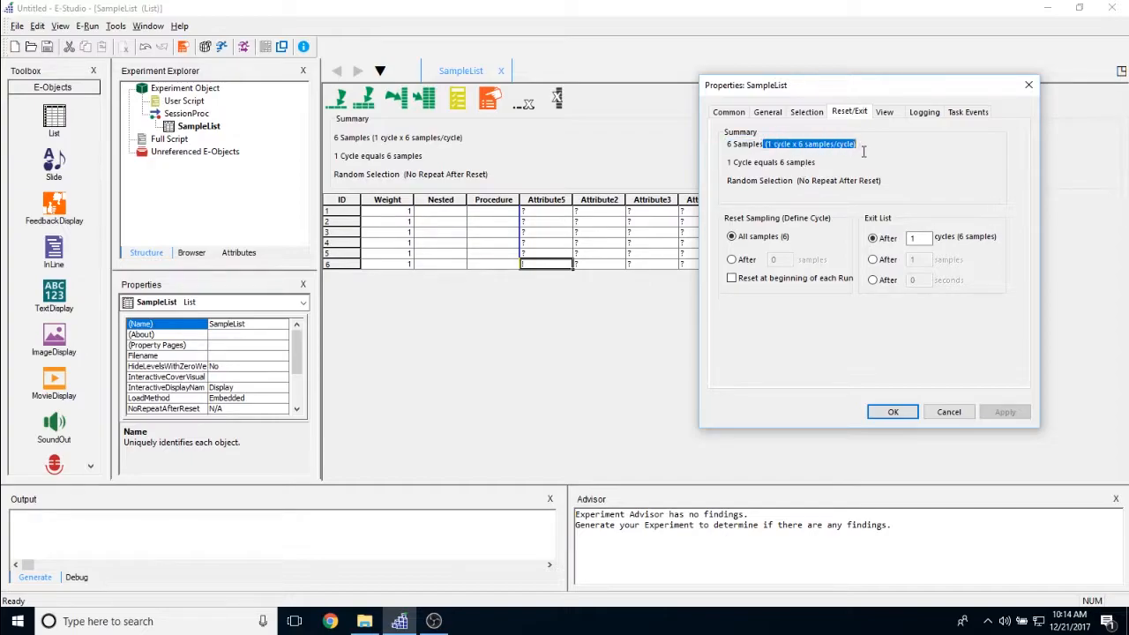
left_click(863, 151)
left_click_drag(729, 182, 883, 181)
left_click(896, 188)
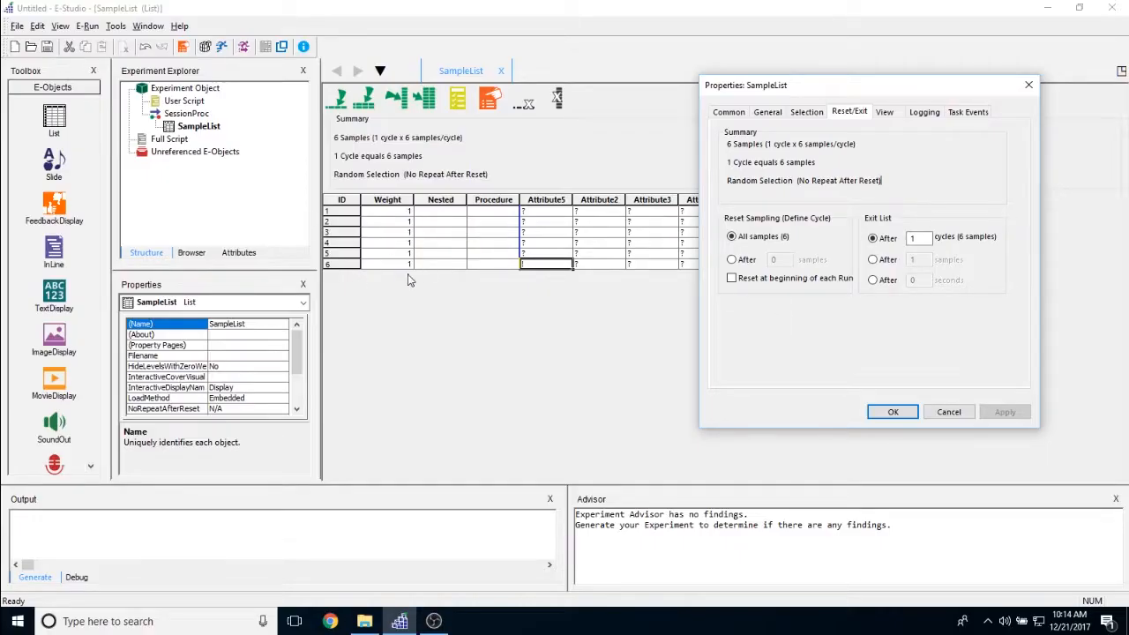
Try resetting the sampling of SampleList after 3 samples, and return it to all samples.
left_click(732, 260)
double_click(788, 260)
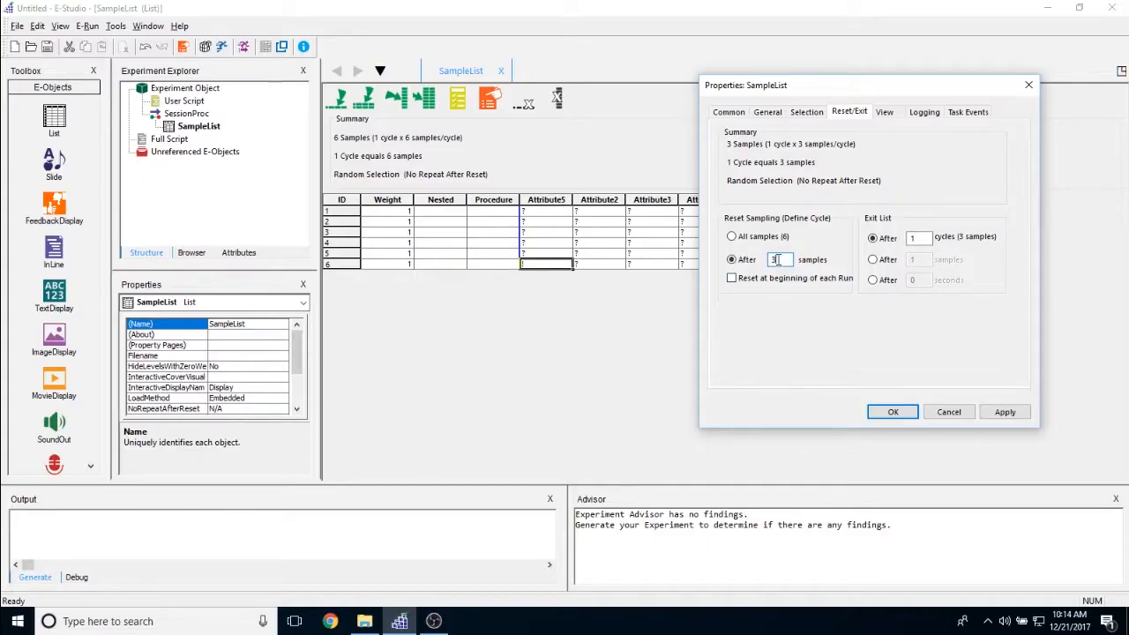
left_click(732, 236)
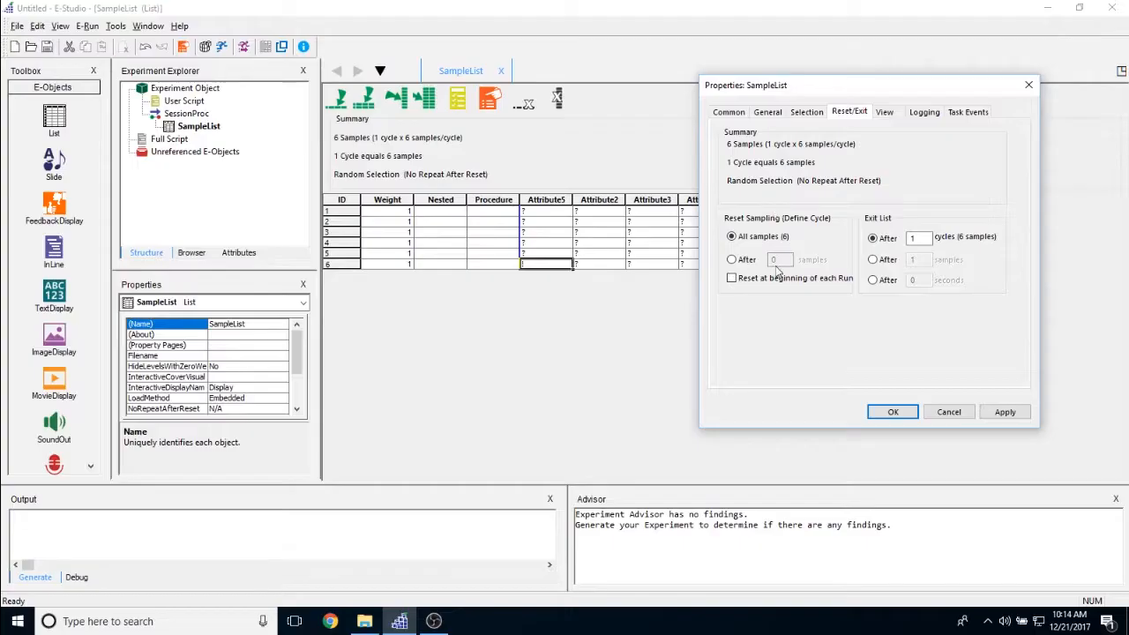
Enable resetting at the beginning of each run, try exiting after 2 and 12 cycles, and return to 1 cycle.
left_click(732, 279)
left_click_drag(926, 239, 876, 247)
type("2")
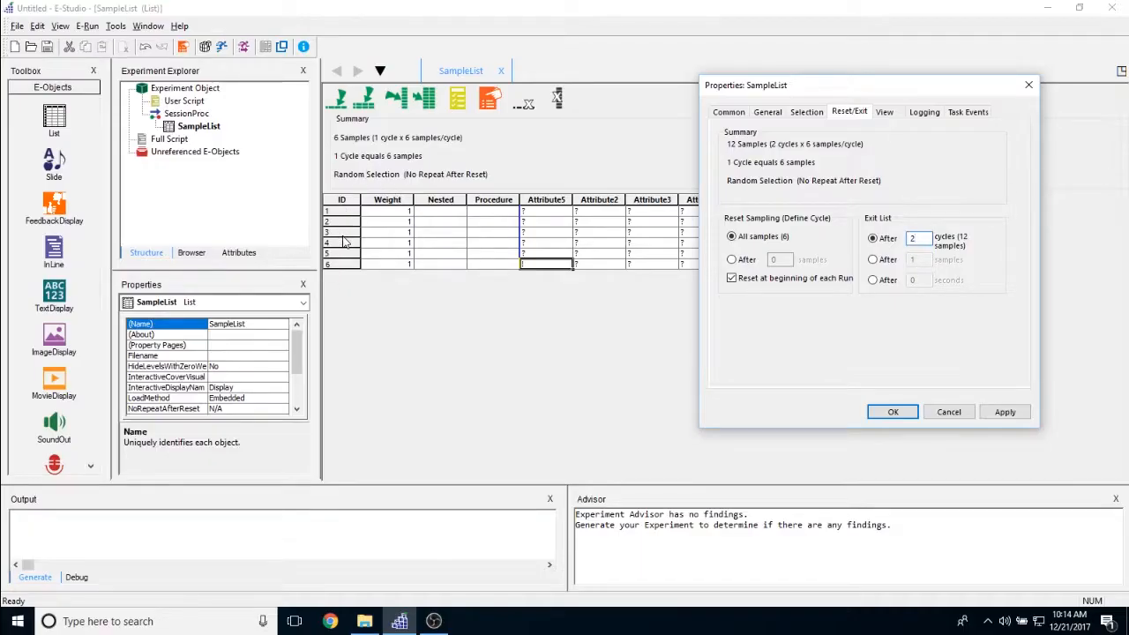
double_click(927, 238)
type("12")
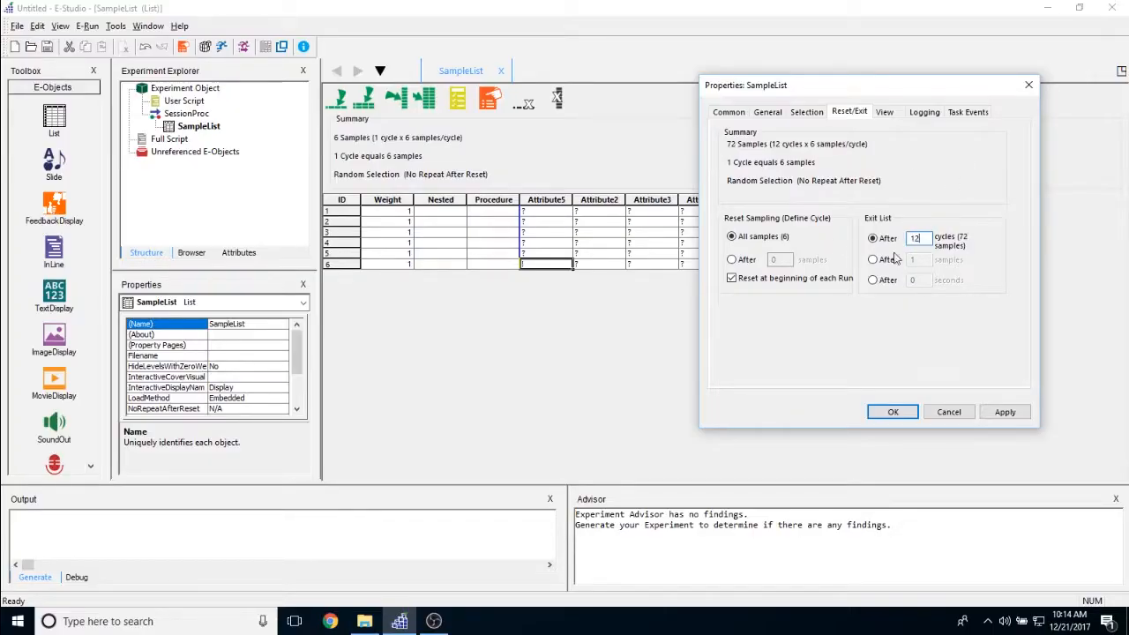
key("BackSpace")
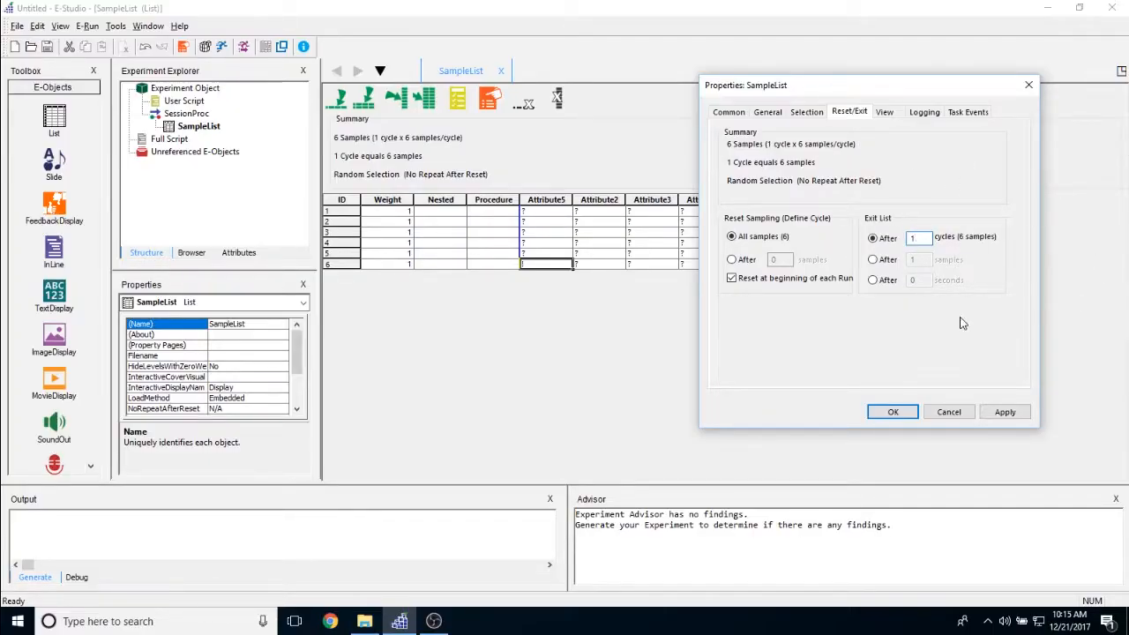
Try exiting the list after 15 samples and after 0 seconds, and return the exit condition to 1 cycle.
left_click(873, 260)
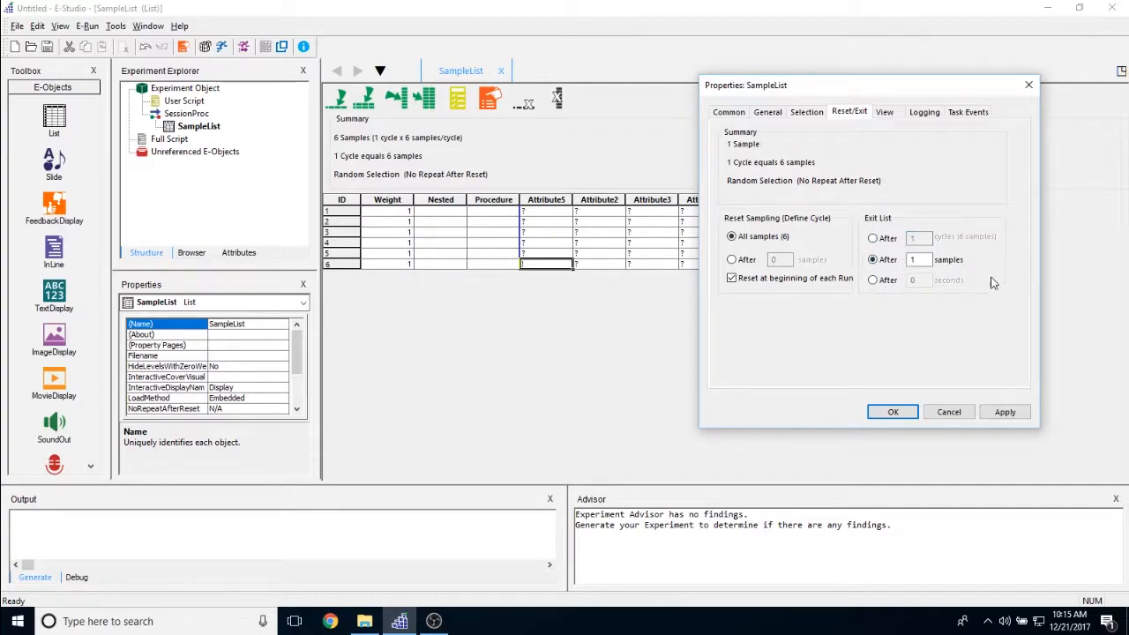
left_click(873, 239)
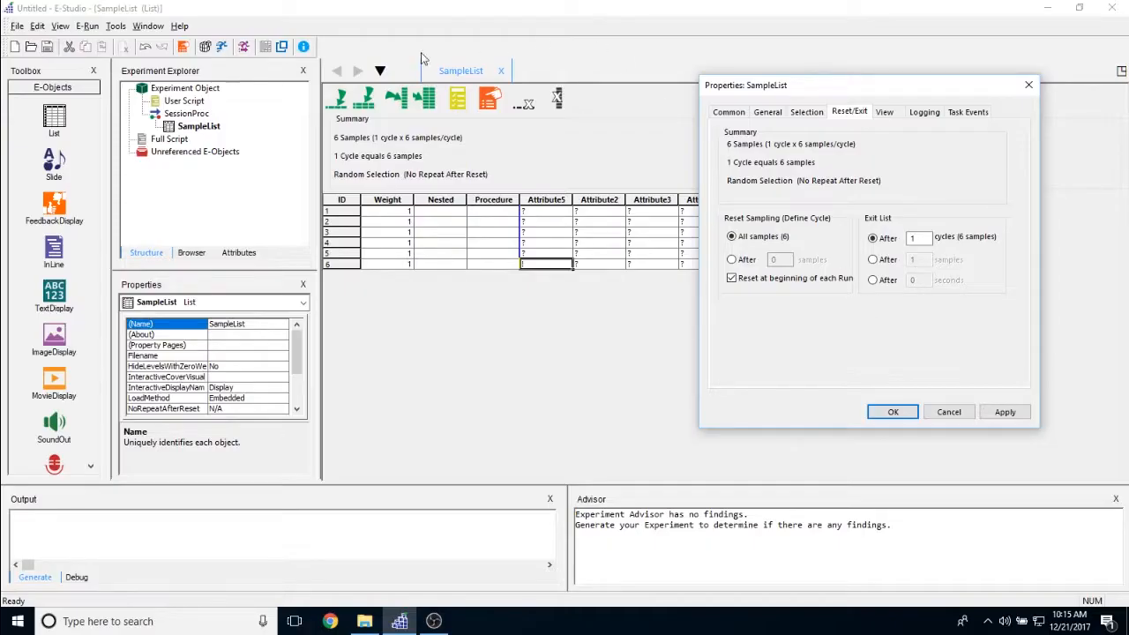
left_click(873, 260)
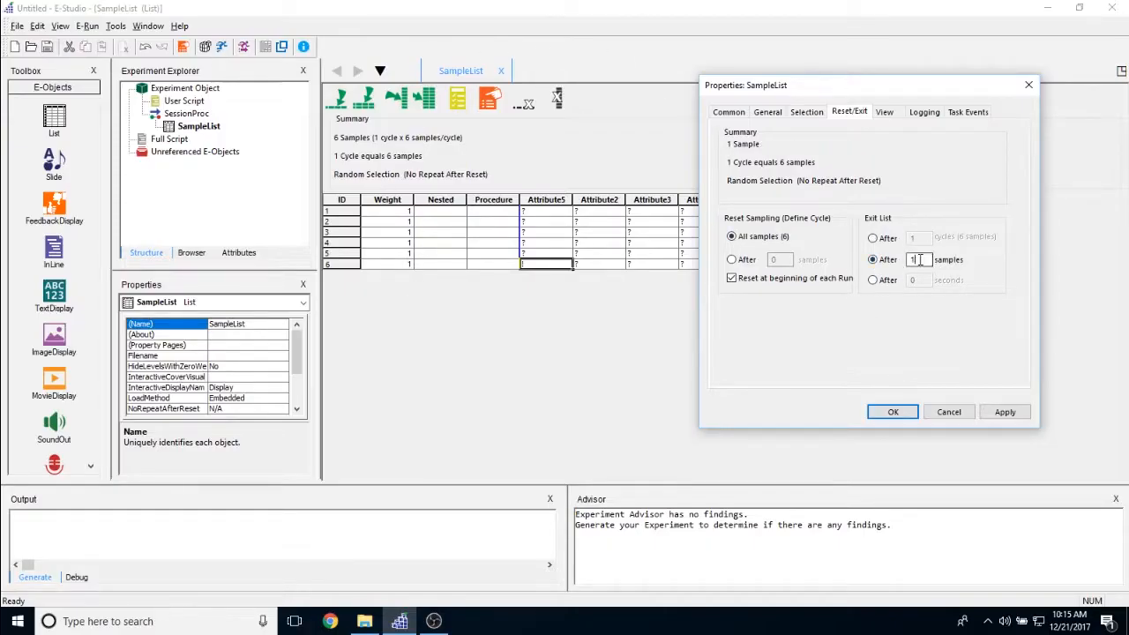
type("15")
left_click(872, 239)
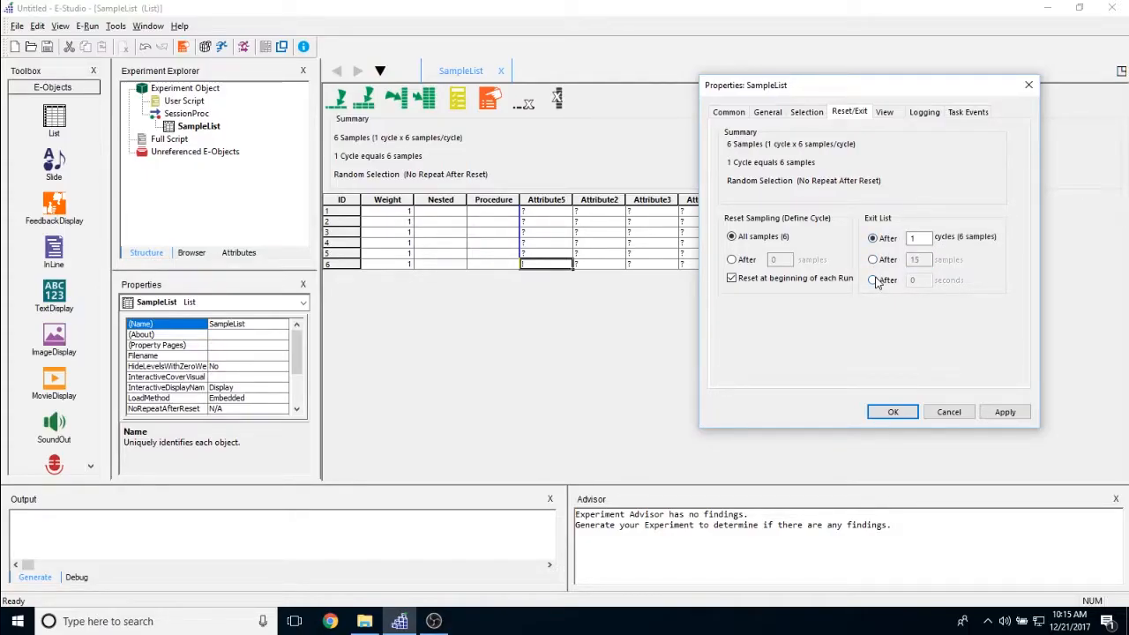
left_click(875, 280)
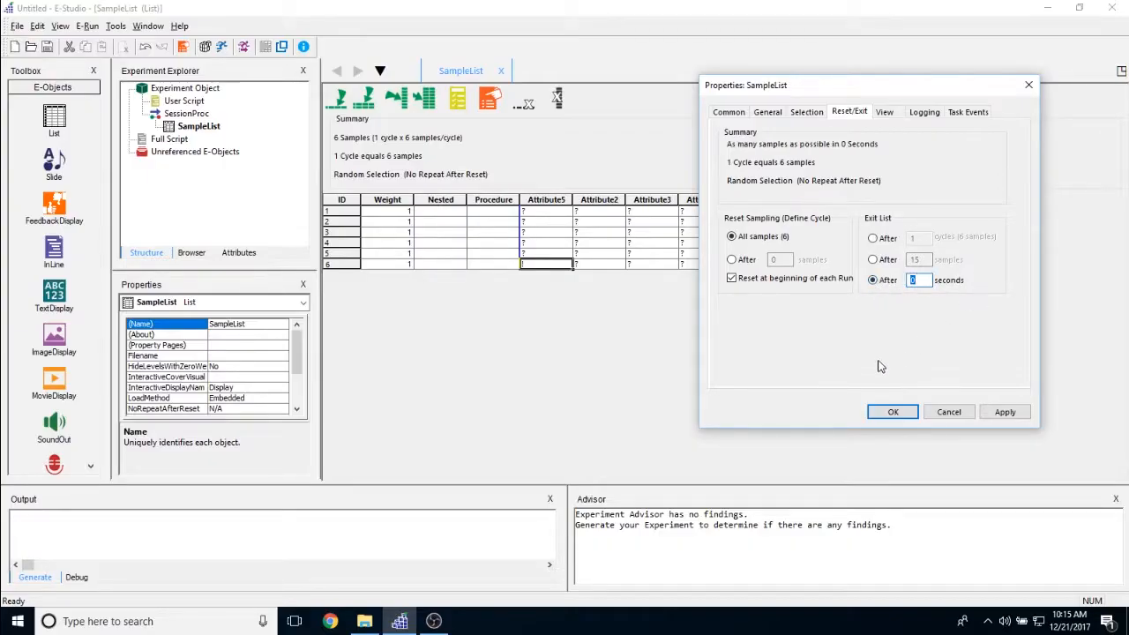
left_click(885, 112)
left_click(668, 360)
left_click(873, 238)
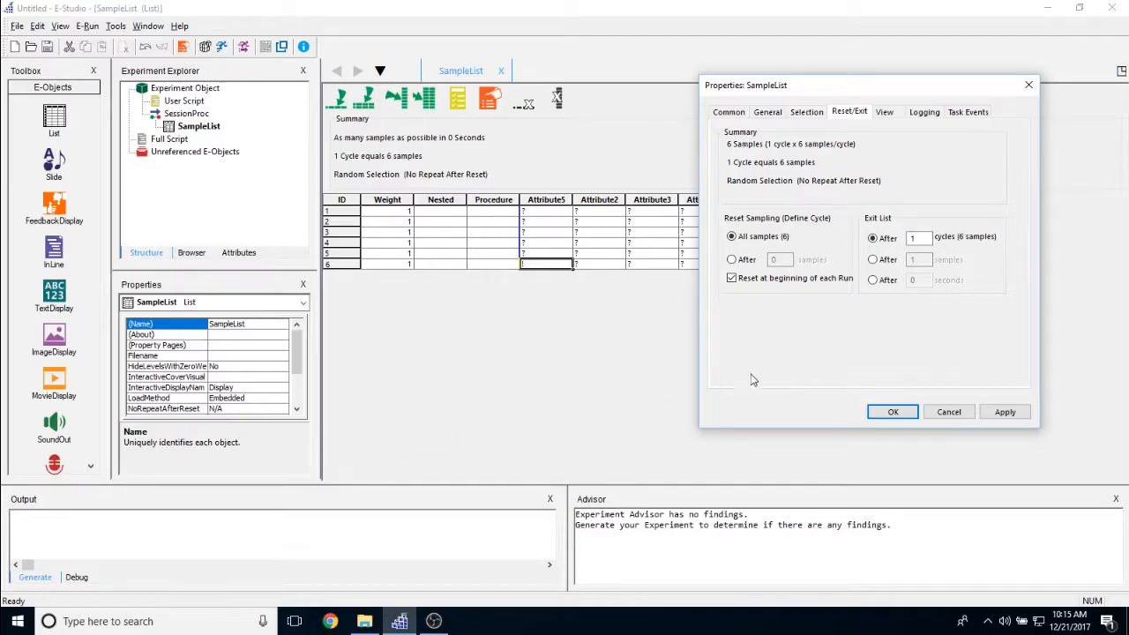
Hide the Weight column in the SampleList view and apply the change.
left_click(884, 112)
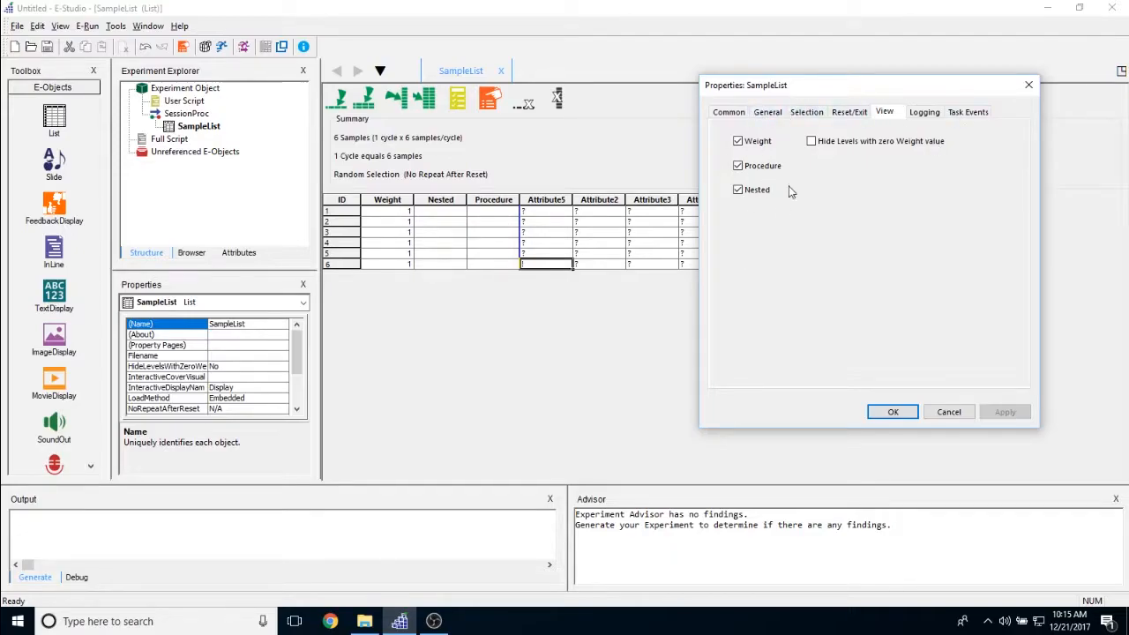
left_click_drag(836, 86, 818, 87)
left_click(720, 142)
left_click(985, 413)
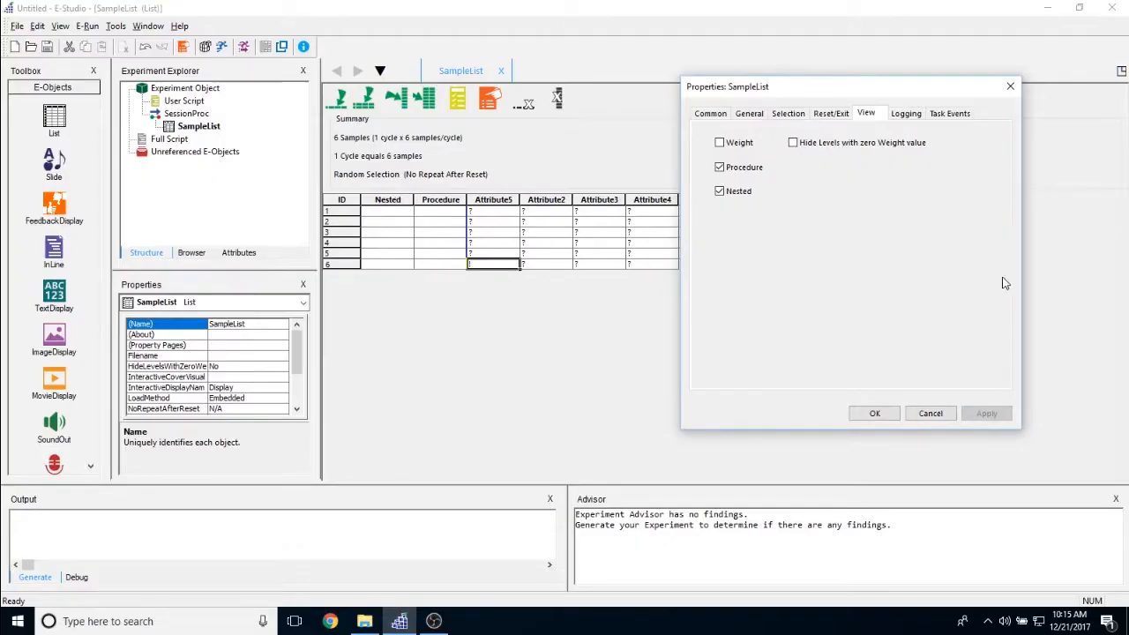
Hide the Nested and Procedure columns in the SampleList view and apply the change.
left_click(720, 191)
left_click(720, 167)
left_click(985, 412)
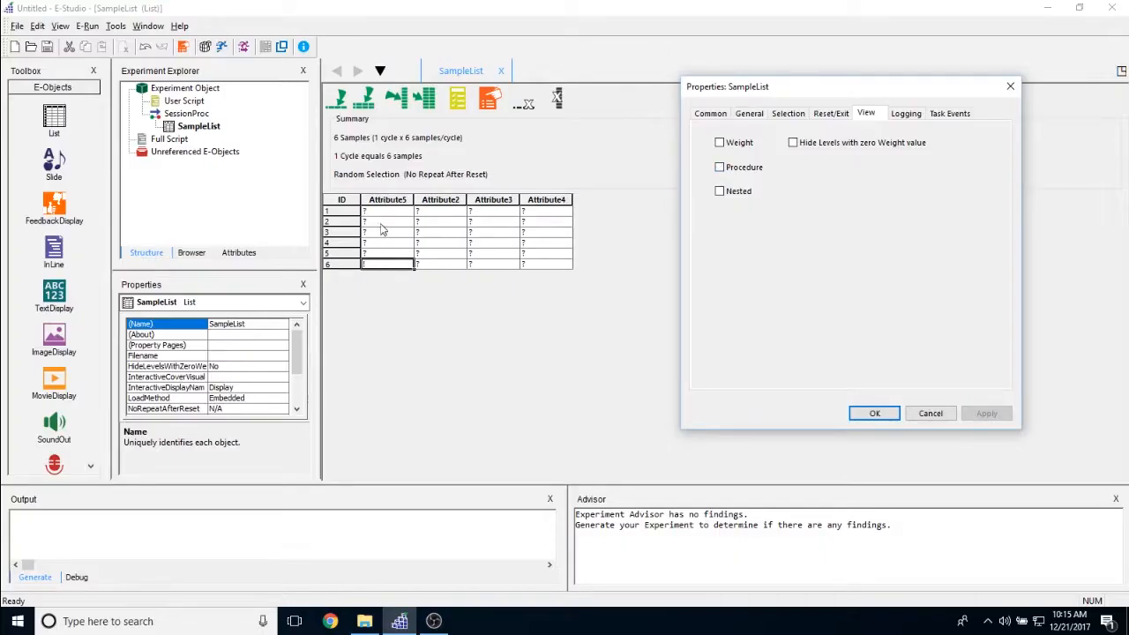
Show the Weight, Procedure and Nested columns in SampleList again, apply the change and close its properties.
left_click(719, 142)
left_click(719, 167)
left_click(720, 193)
left_click(983, 411)
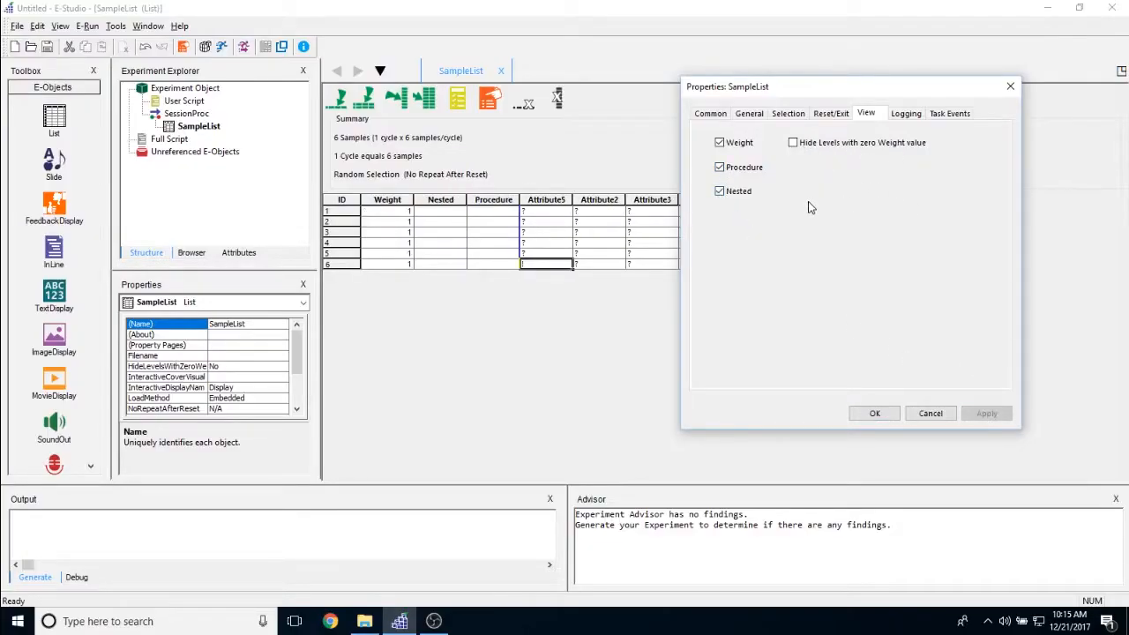
left_click(877, 411)
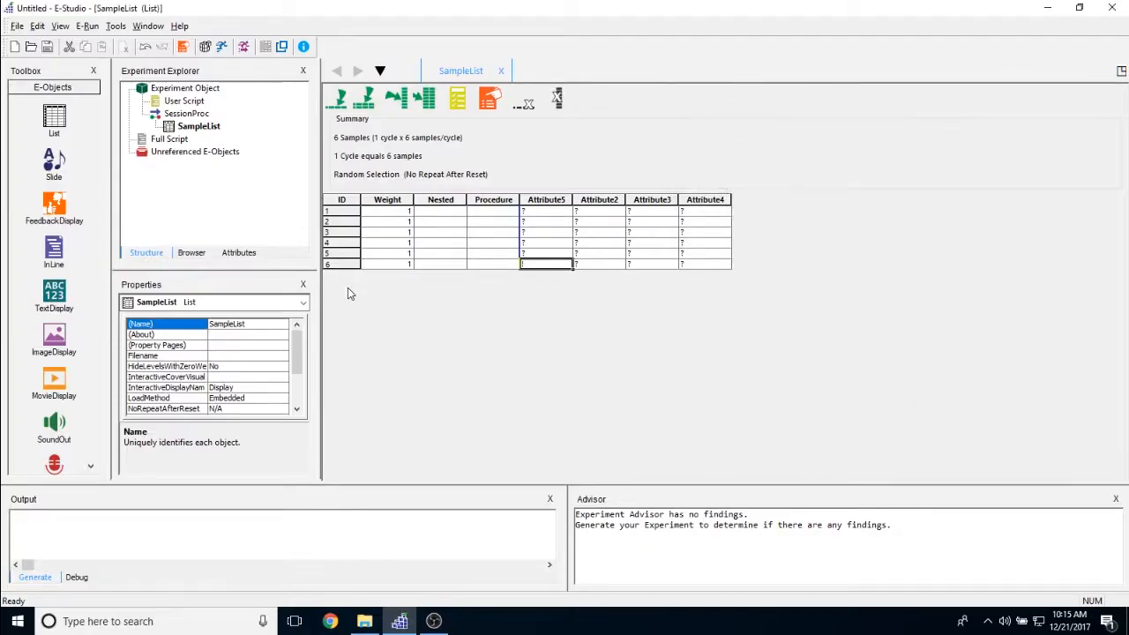
Set the Weight of level 4 in SampleList to 0 and select that level's row.
left_click(386, 244)
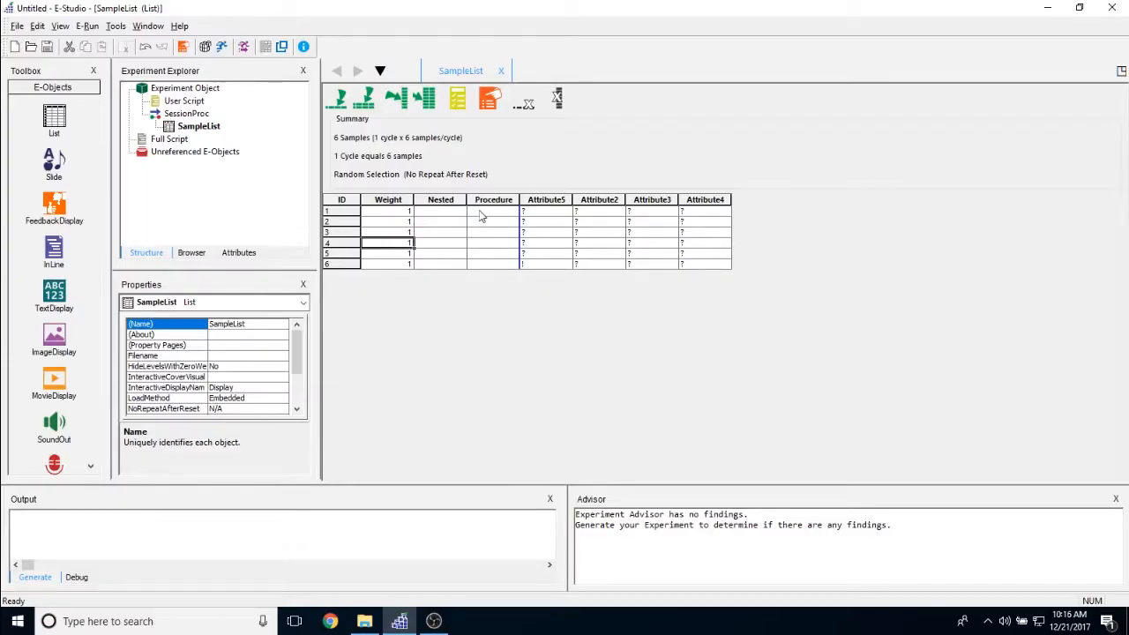
type("0")
key("Return")
left_click(411, 243)
left_click(345, 246)
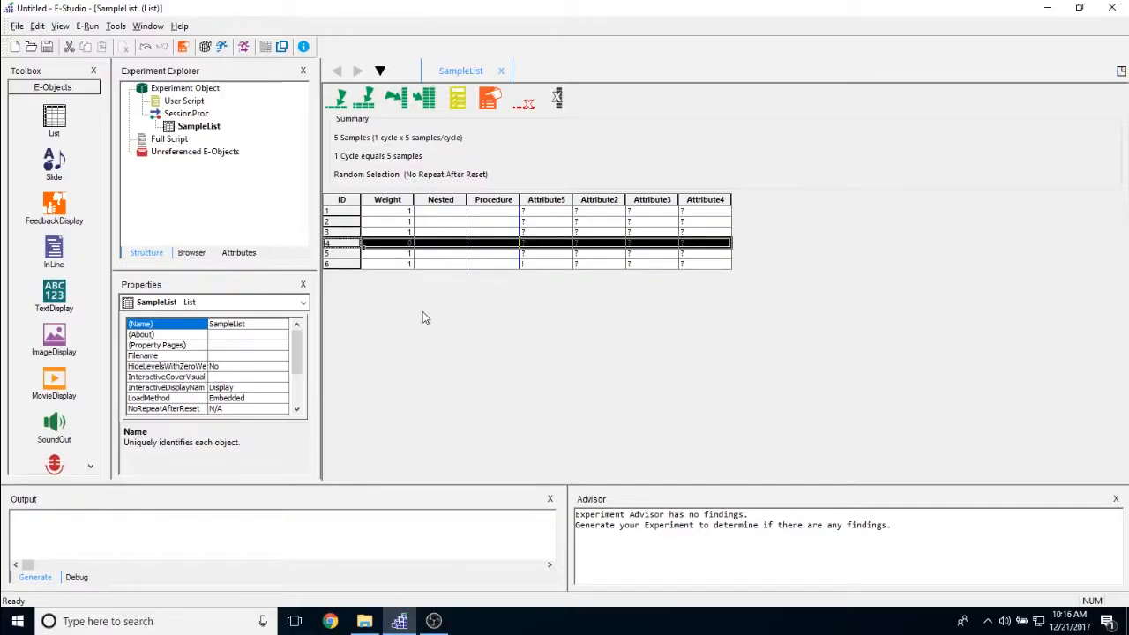
In the SampleList view properties, try hiding levels with zero Weight value, and show them again.
left_click(490, 97)
left_click(580, 177)
left_click_drag(543, 154, 787, 116)
left_click(750, 168)
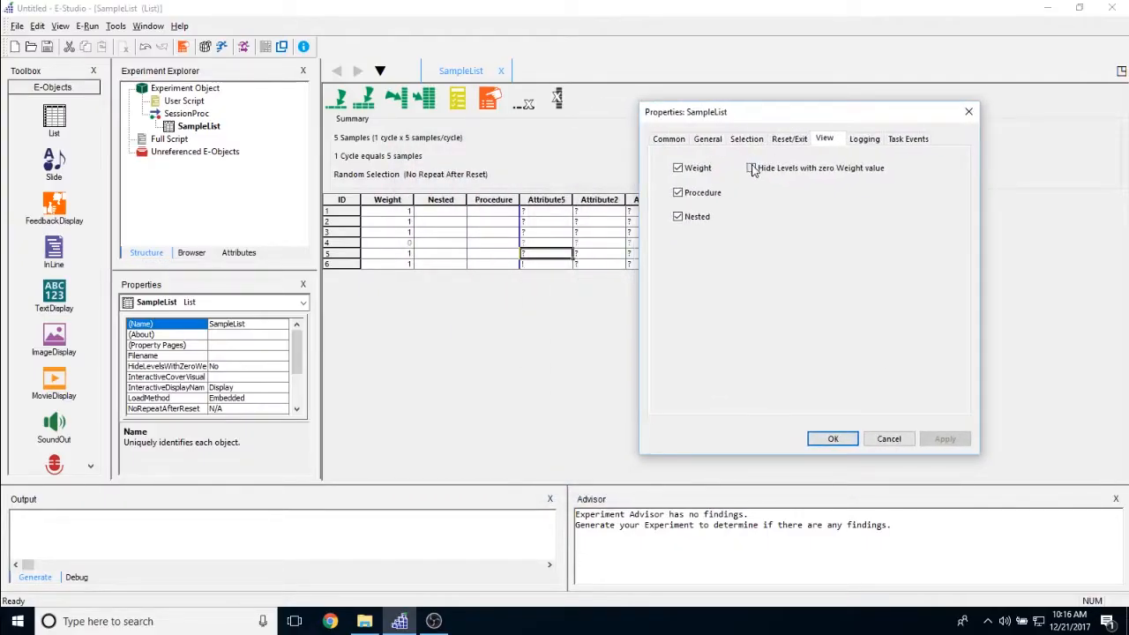
left_click(942, 441)
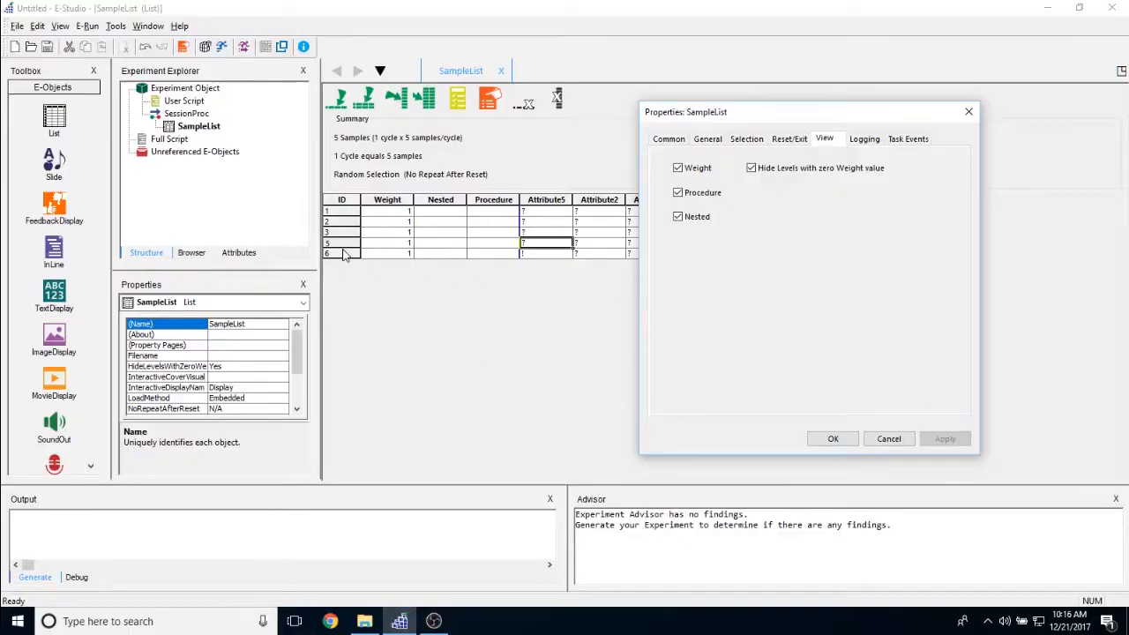
left_click(750, 168)
left_click(952, 444)
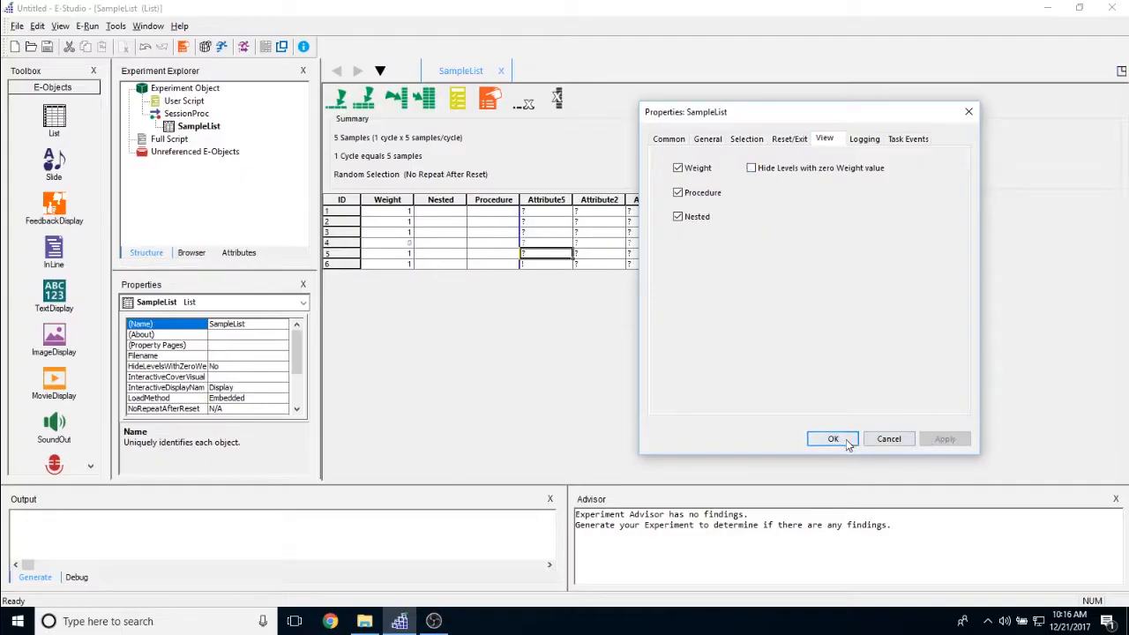
Turn off logging for Attribute2, Attribute3 and Attribute4 of SampleList and apply the change.
left_click(867, 141)
left_click_drag(792, 113, 917, 118)
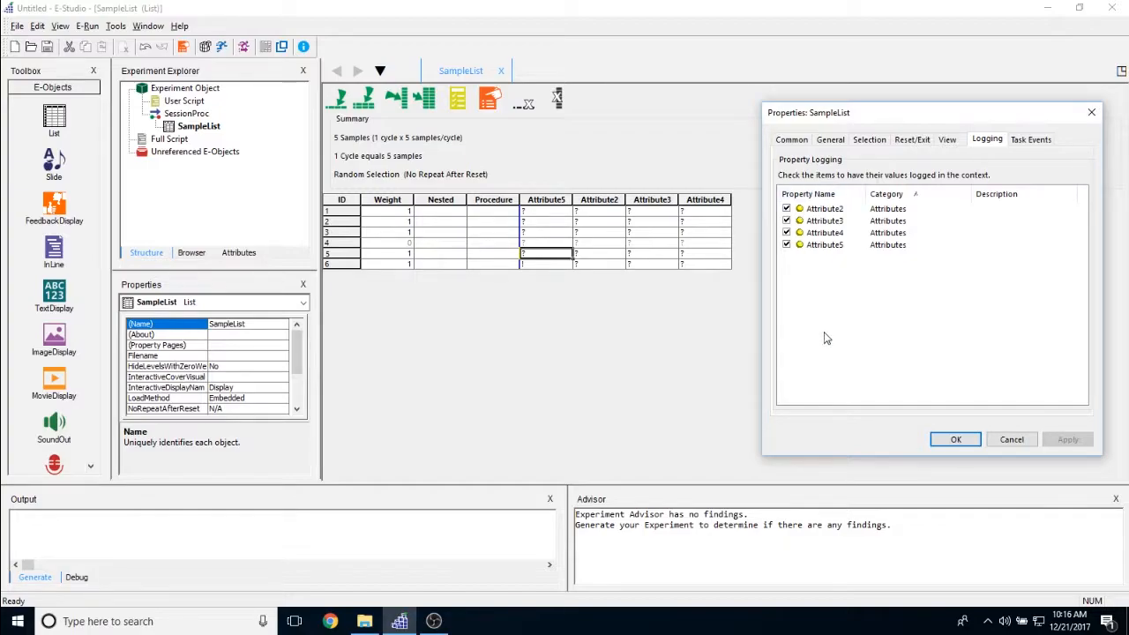
left_click(786, 208)
left_click(786, 221)
left_click(786, 232)
left_click(1066, 441)
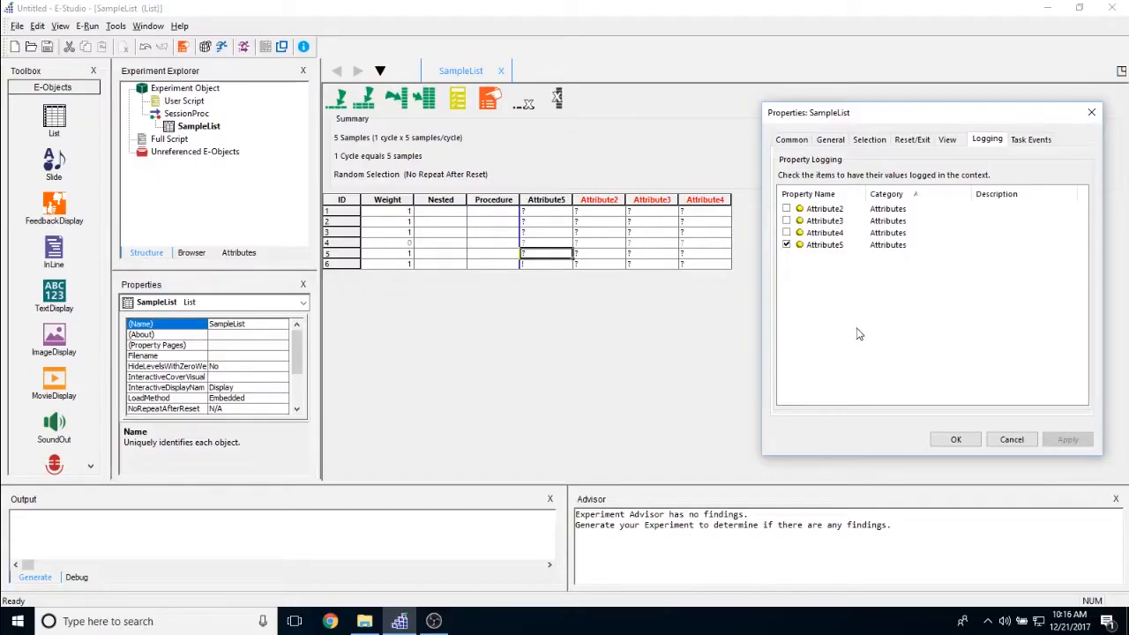
Turn logging back on for Attribute2, Attribute3 and Attribute4 and apply the change.
left_click(786, 208)
left_click(786, 220)
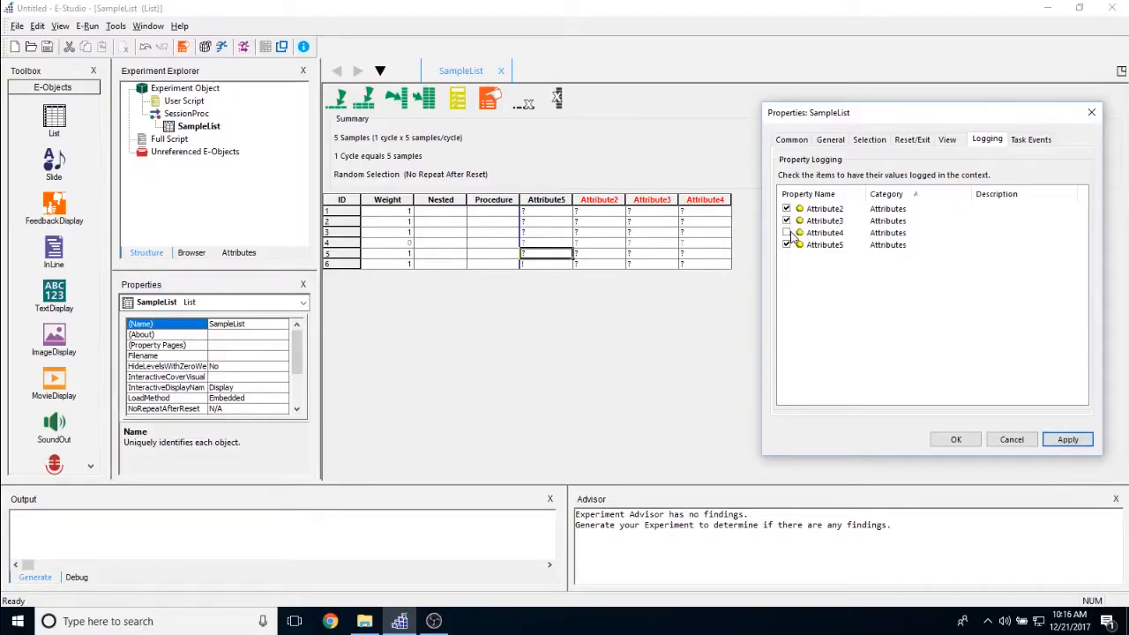
left_click(1067, 439)
Examine the task events that can be added to SampleList, including BeforeInteractiveDialog and AfterInteractiveDialog, and close the properties without adding any.
left_click(1030, 139)
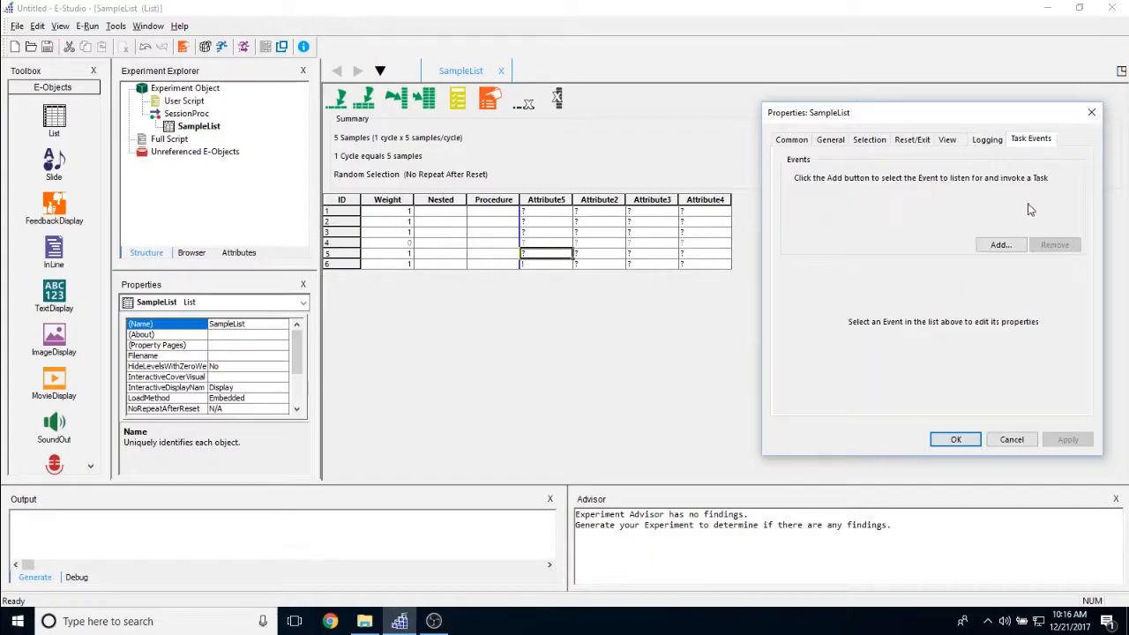
left_click_drag(984, 114, 866, 99)
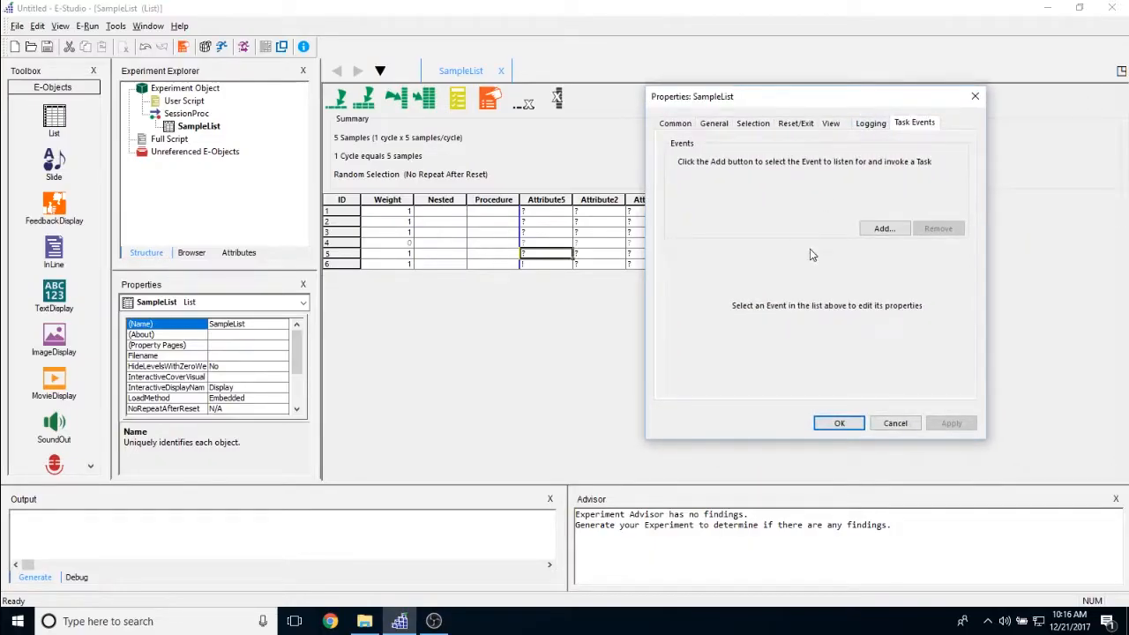
left_click(875, 230)
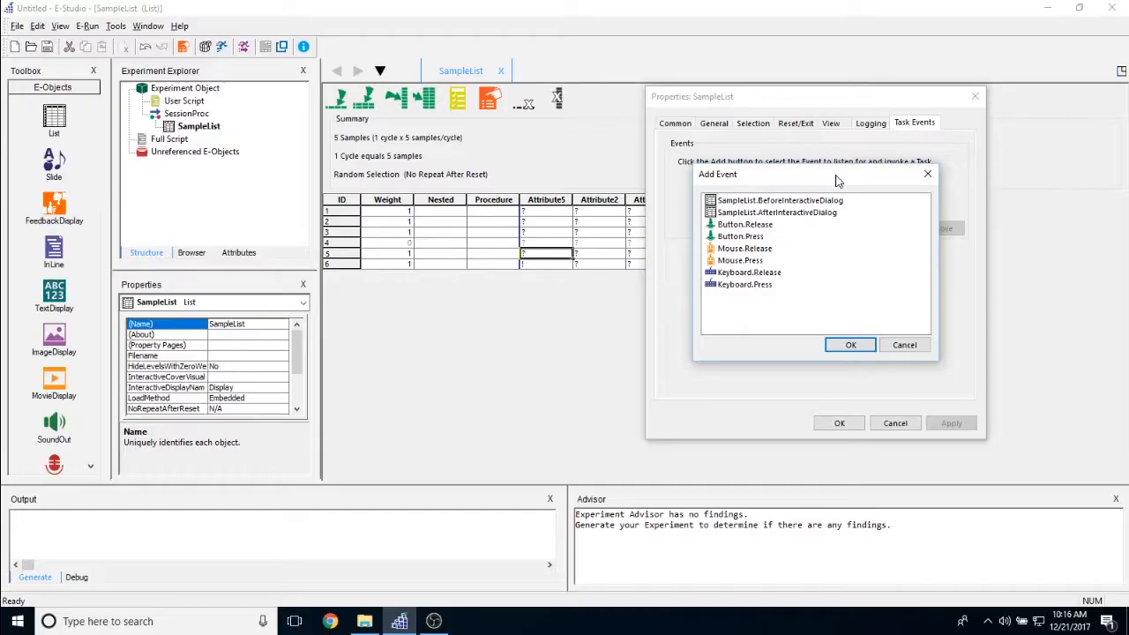
mouse_move(822, 171)
left_mouse_down()
mouse_move(840, 191)
mouse_move(829, 181)
left_mouse_up()
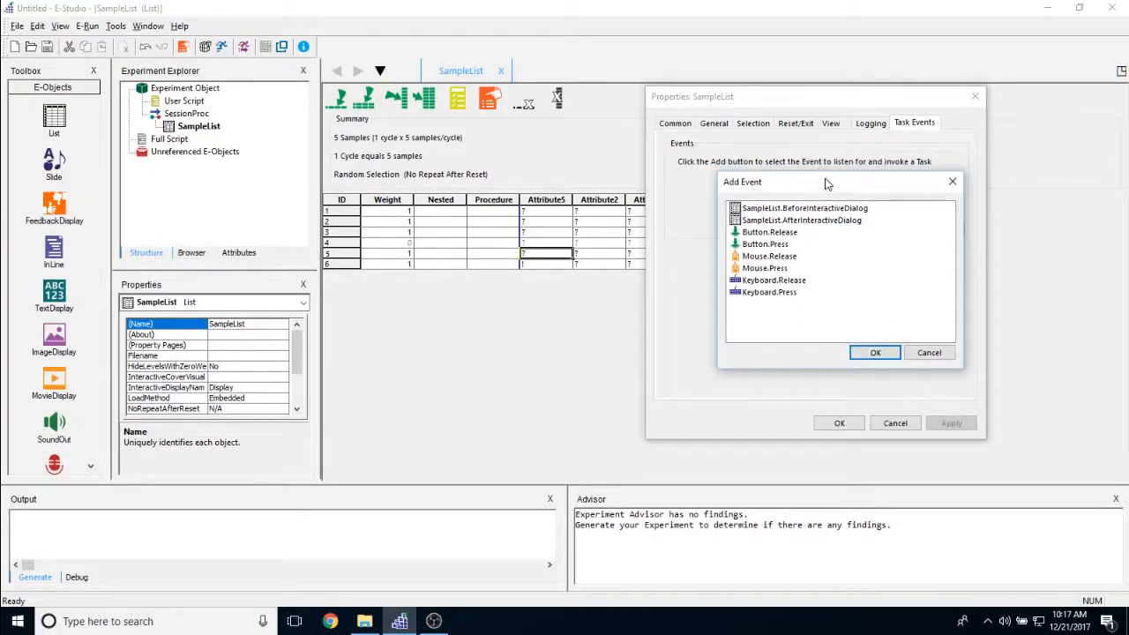
left_click(809, 209)
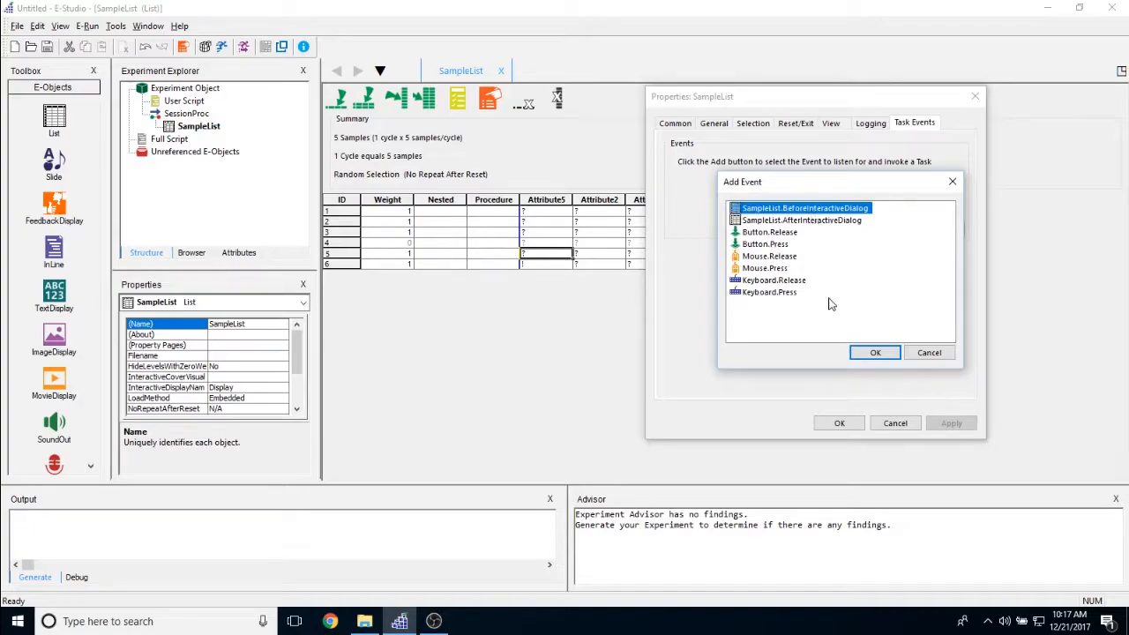
left_click(847, 220)
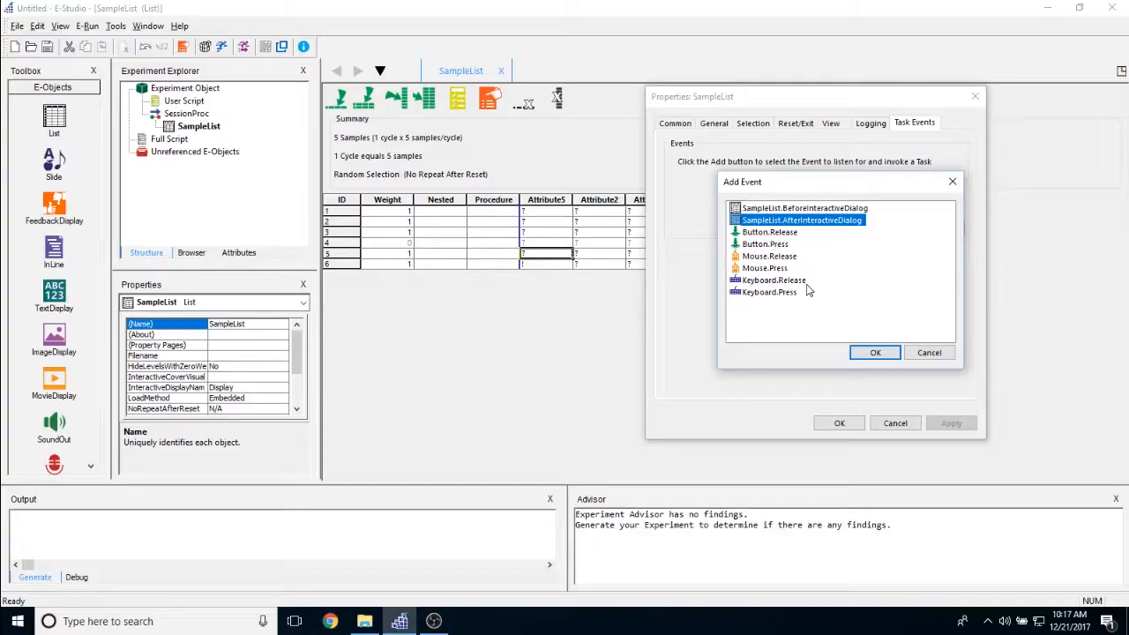
left_click(929, 353)
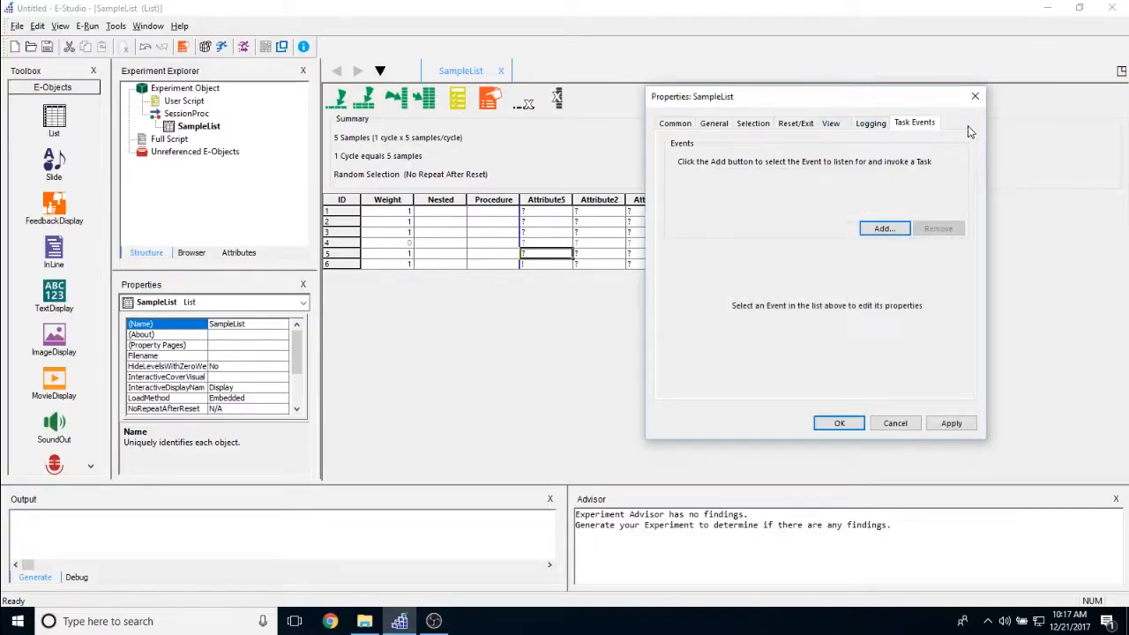
left_click(845, 425)
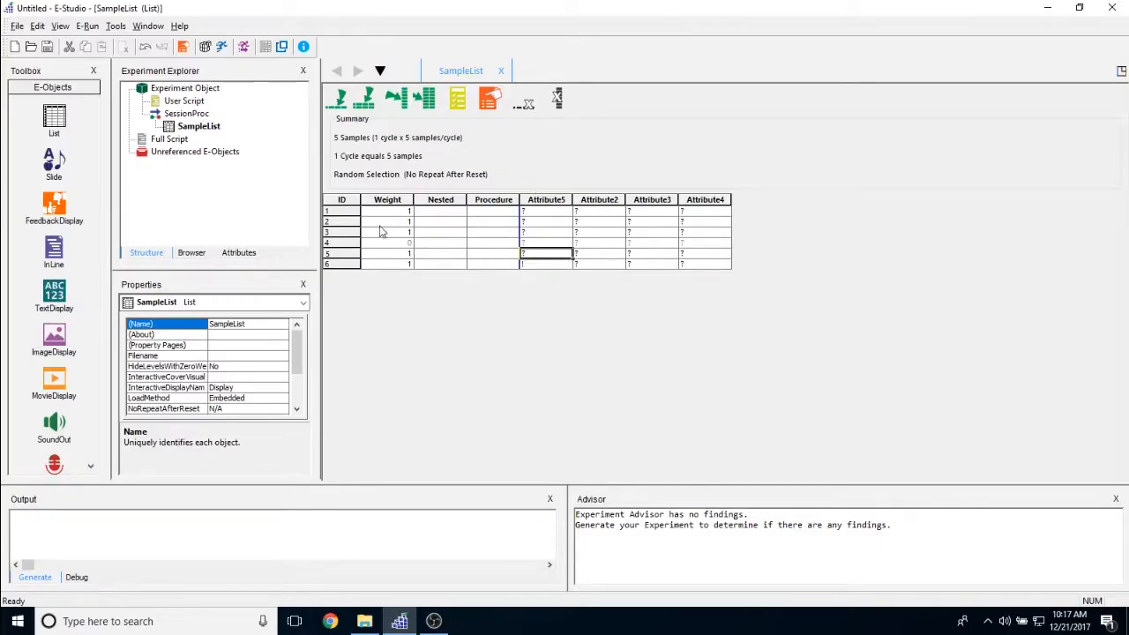
Remove level 6 from SampleList.
left_click_drag(340, 269, 341, 265)
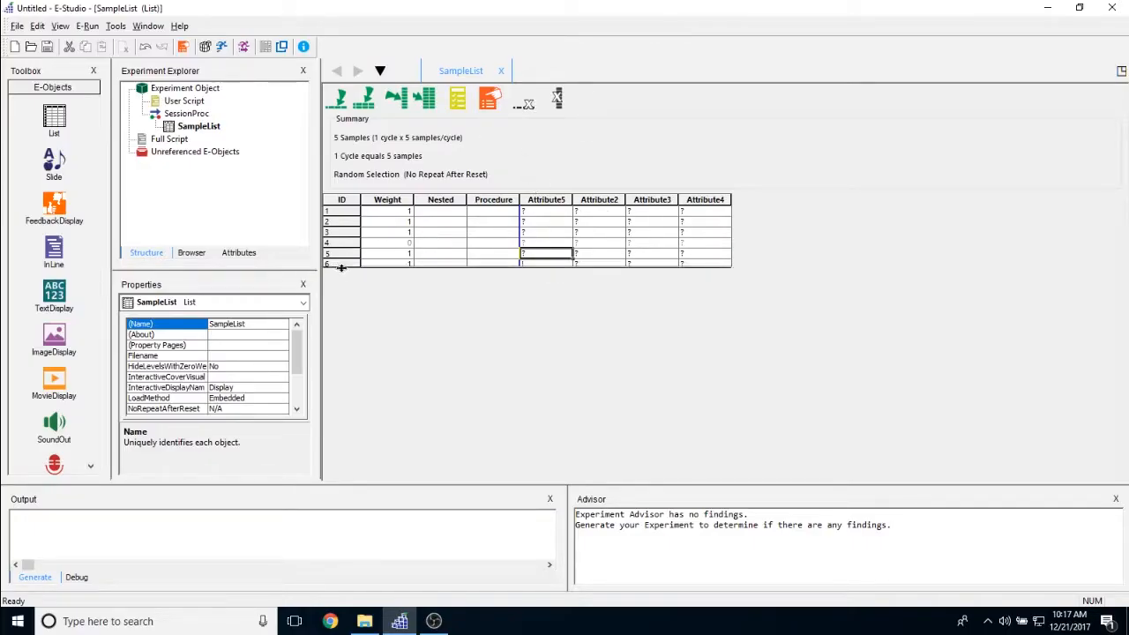
left_click(341, 265)
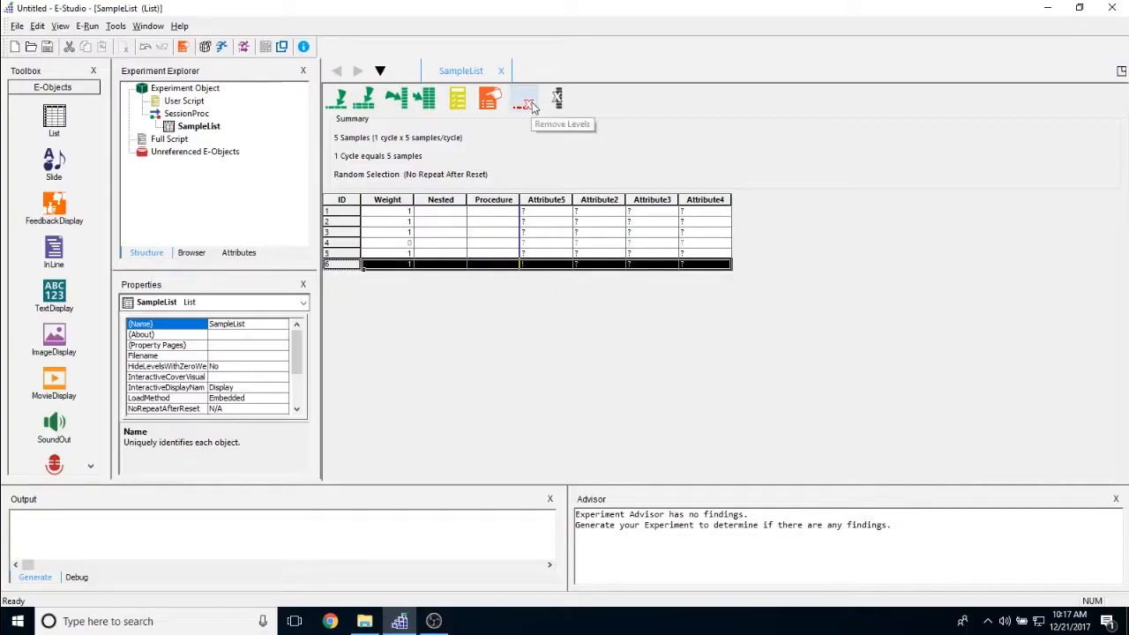
left_click(526, 104)
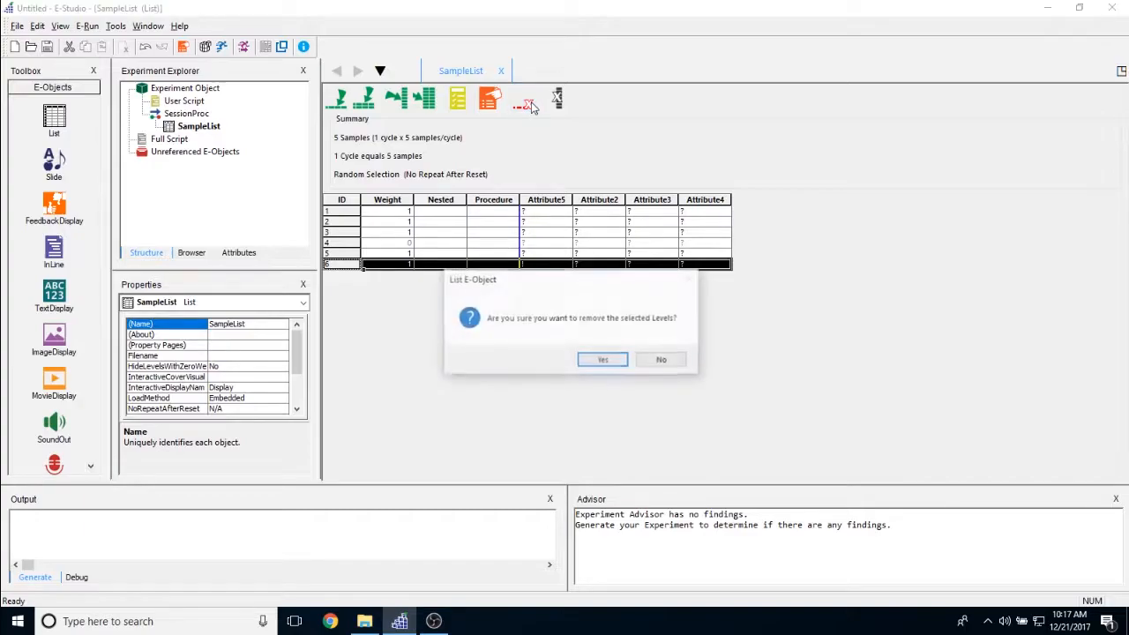
left_click(602, 362)
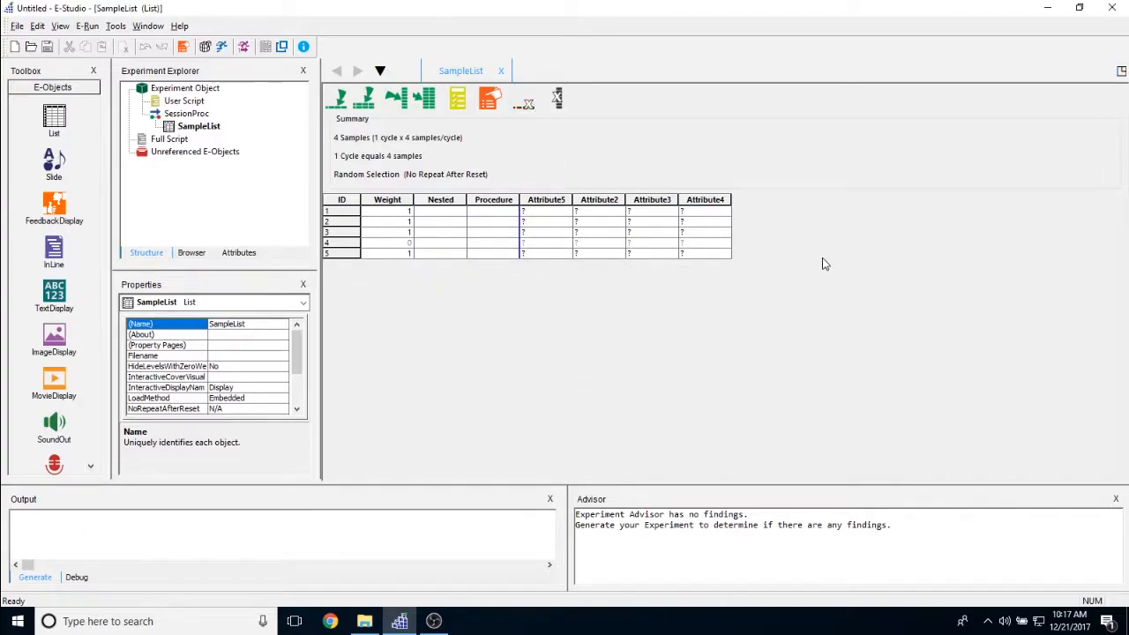
Remove the Attribute4 column from SampleList.
left_click(708, 199)
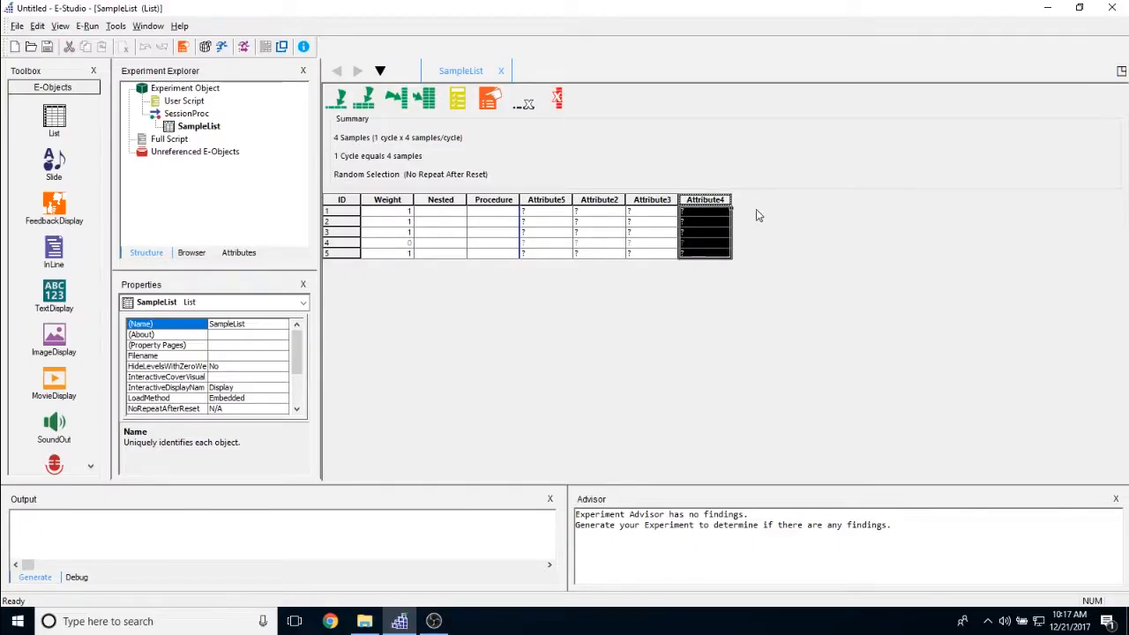
left_click(668, 221)
left_click(702, 199)
left_click(557, 100)
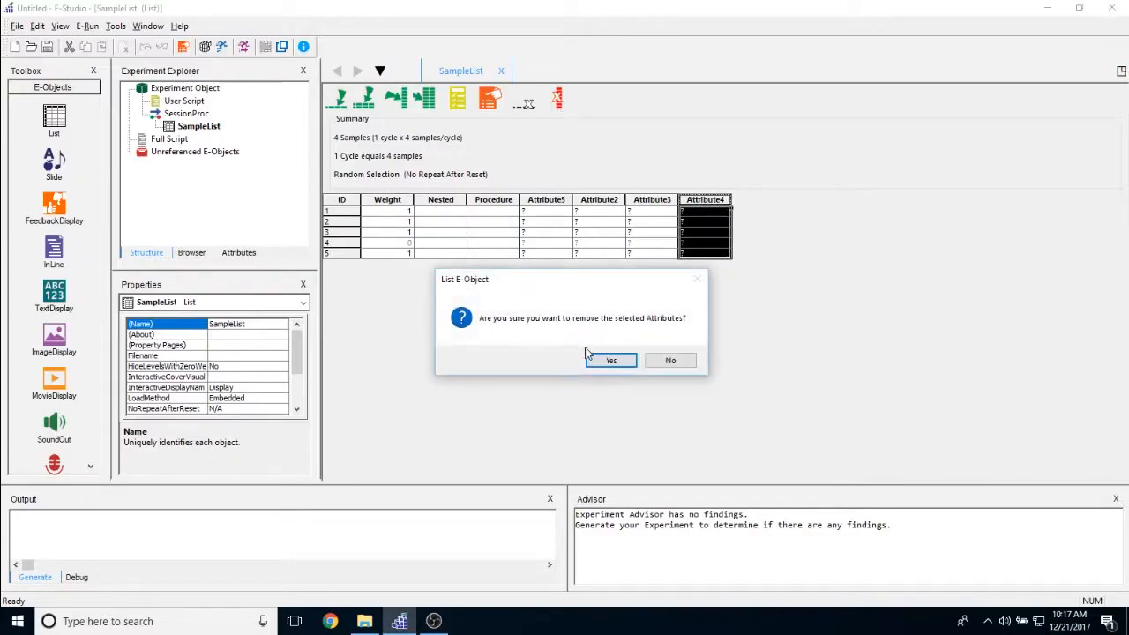
left_click(628, 357)
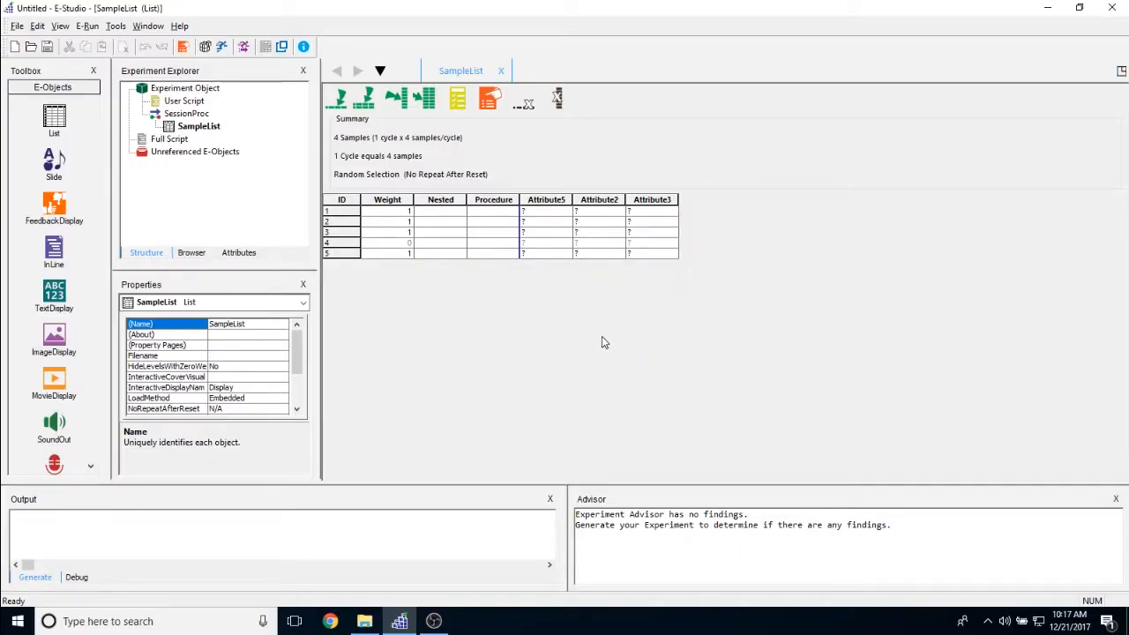